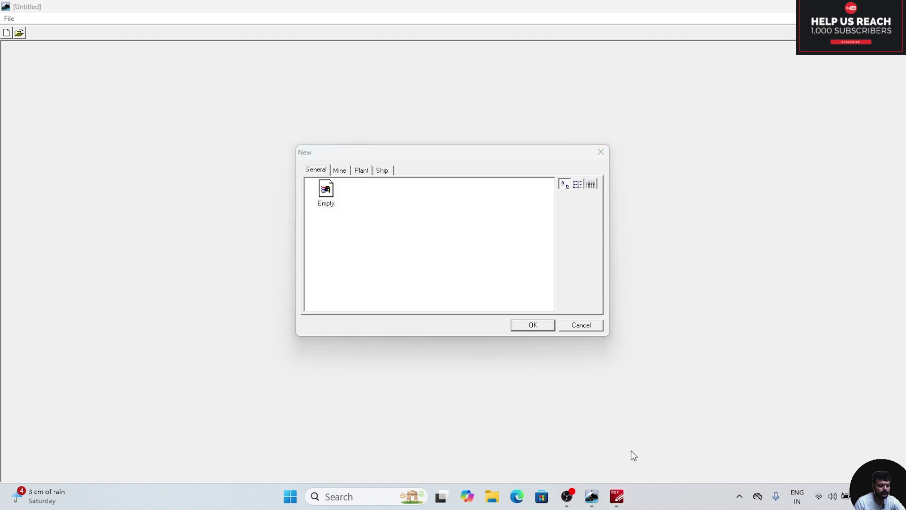
# - Switch to PDF-XChange Editor and outline the labels 80-B-7, E1302A-N2 and D1201-N1 on the piping drawing with rectangle annotations
pyautogui.click(617, 497)
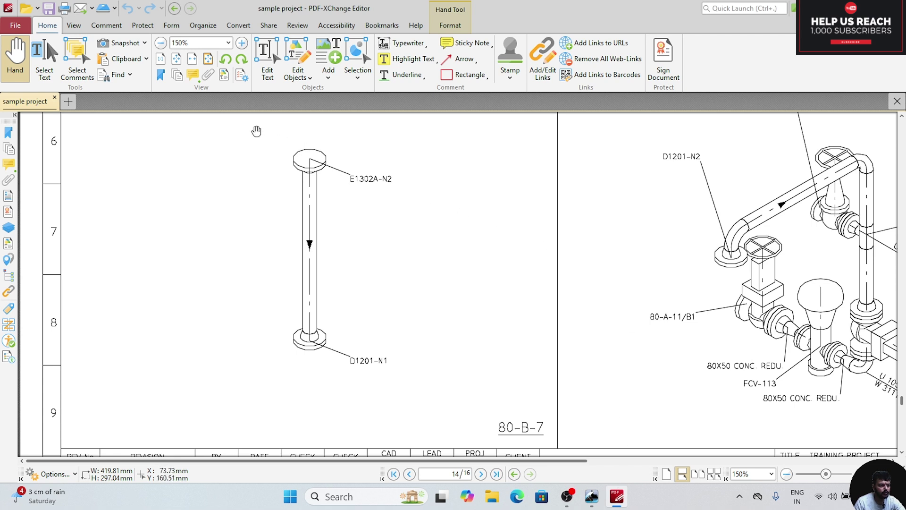
pyautogui.click(461, 75)
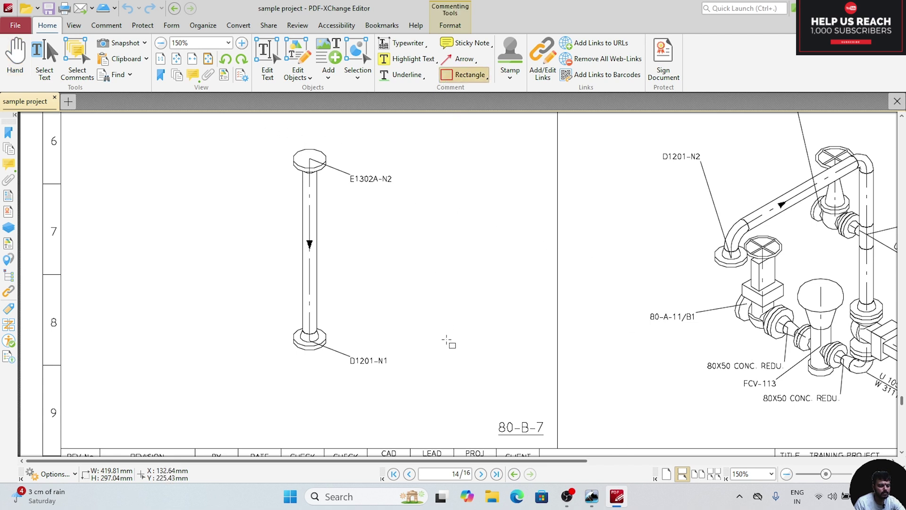
pyautogui.moveTo(471, 399); pyautogui.dragTo(564, 444)
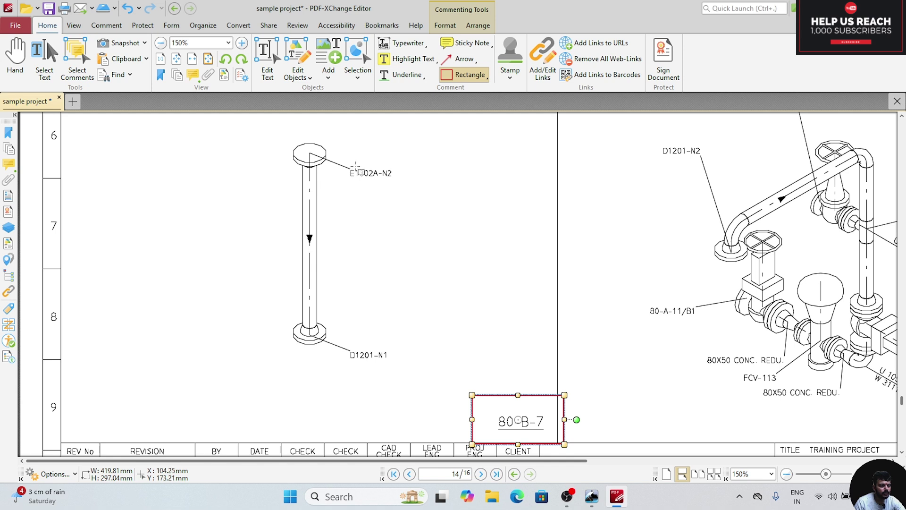
pyautogui.moveTo(336, 156); pyautogui.dragTo(410, 190)
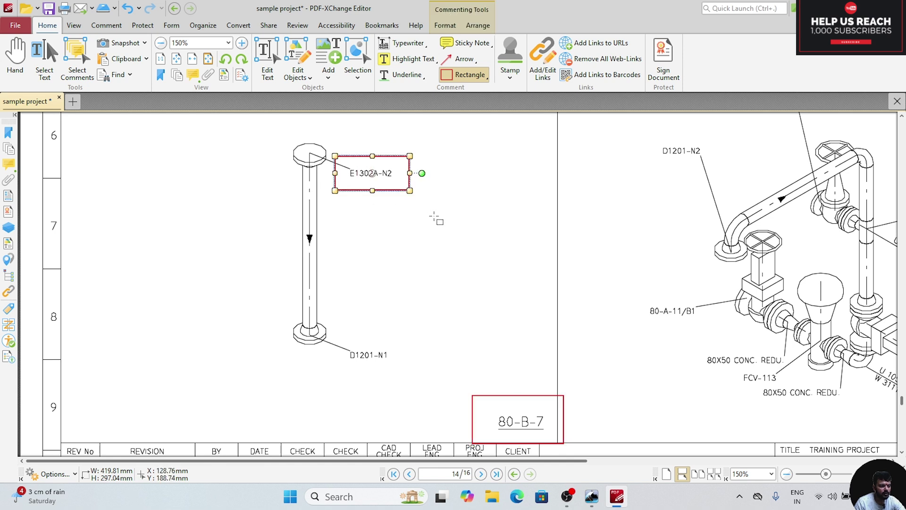
pyautogui.press('Escape')
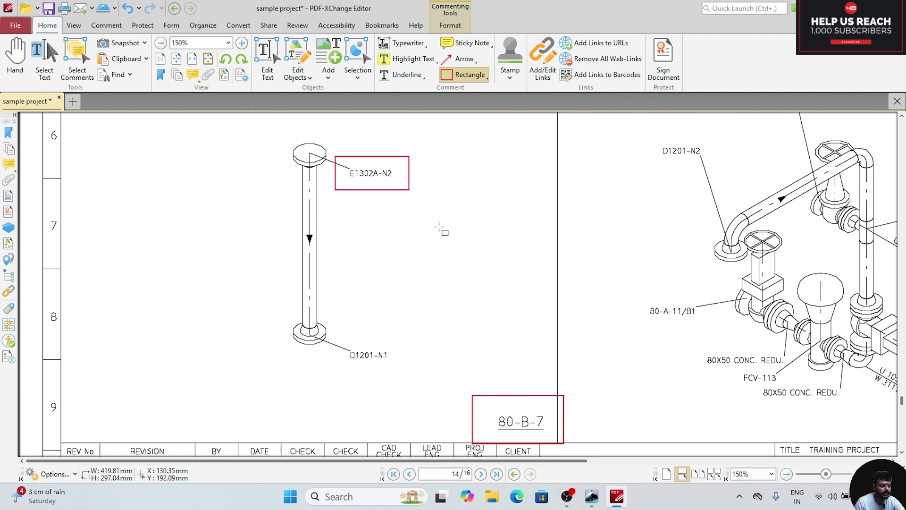
pyautogui.moveTo(345, 341)
pyautogui.mouseDown()
pyautogui.moveTo(365, 363)
pyautogui.moveTo(409, 366)
pyautogui.mouseUp()
pyautogui.press('Escape')
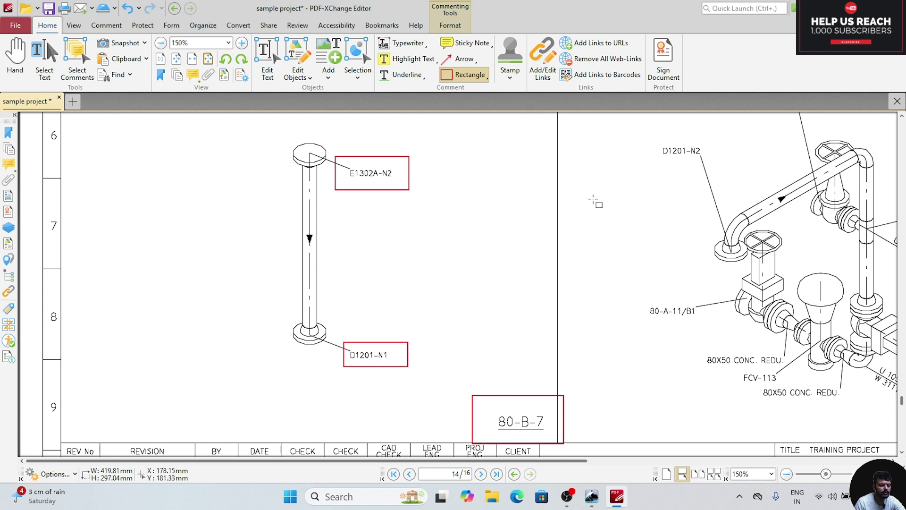
# - Switch back to SmartPlant 3D and create a new session from the Plant template Metric Units
pyautogui.click(593, 497)
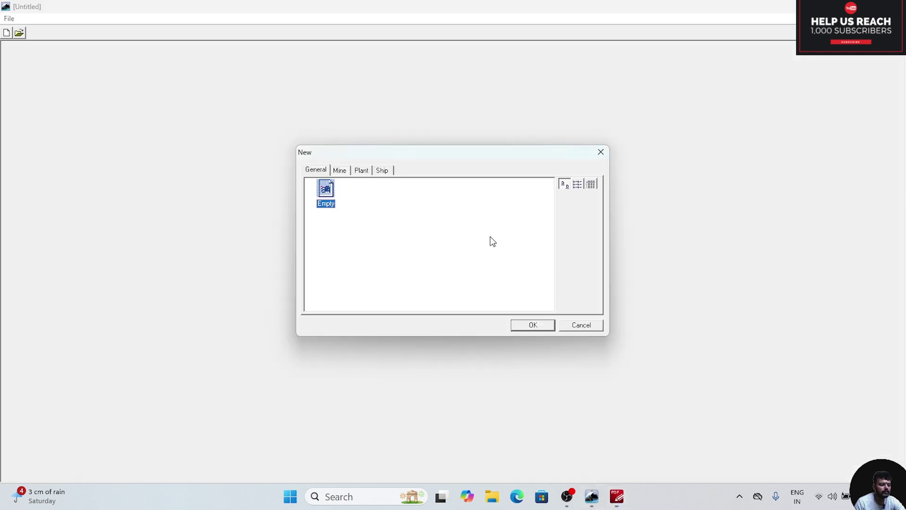
pyautogui.click(362, 170)
pyautogui.click(371, 189)
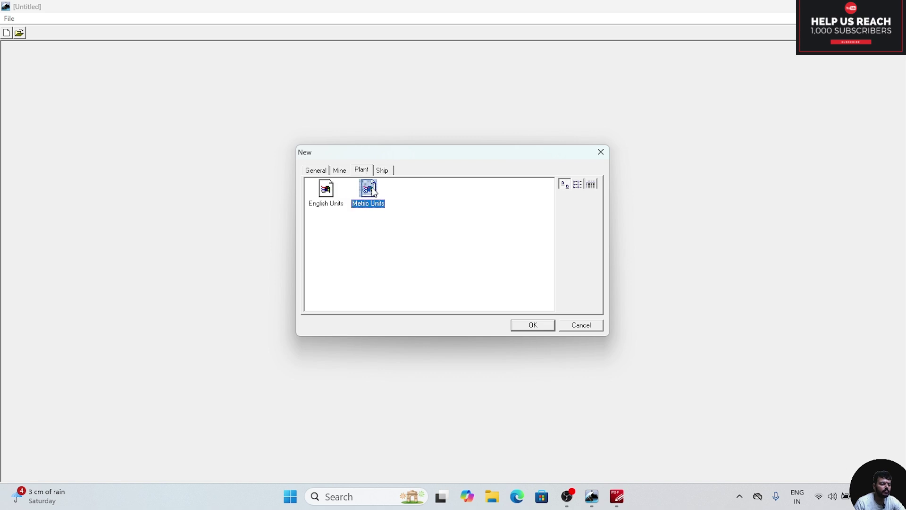
pyautogui.click(530, 326)
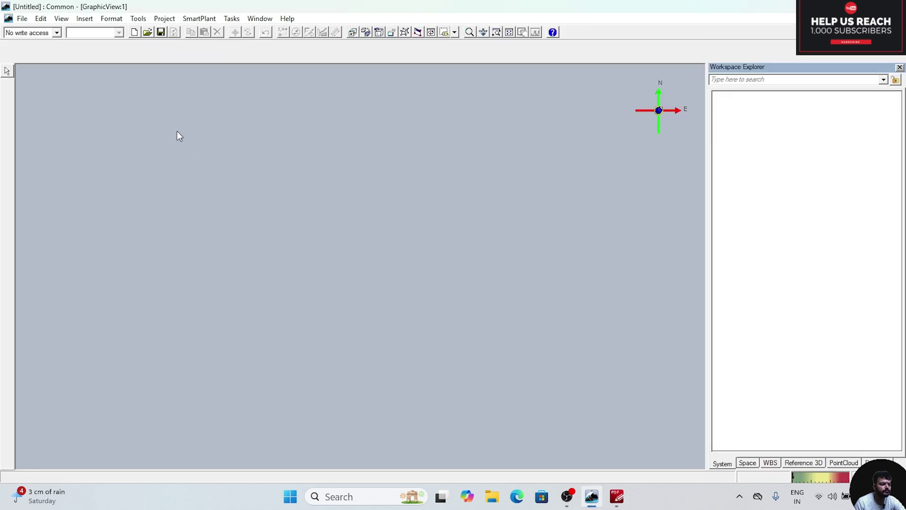
# - Define the workspace for the SITE model using the SP3D TUT filter from My Filters
pyautogui.click(23, 20)
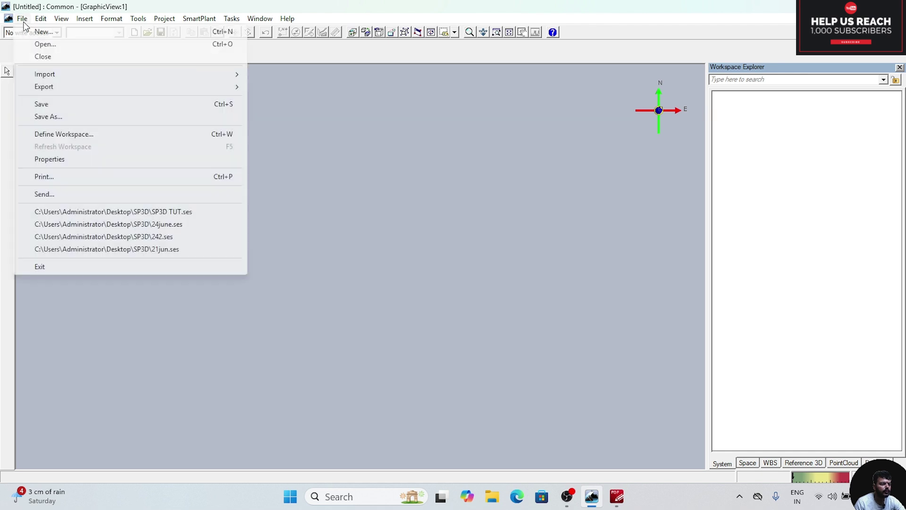
pyautogui.click(84, 134)
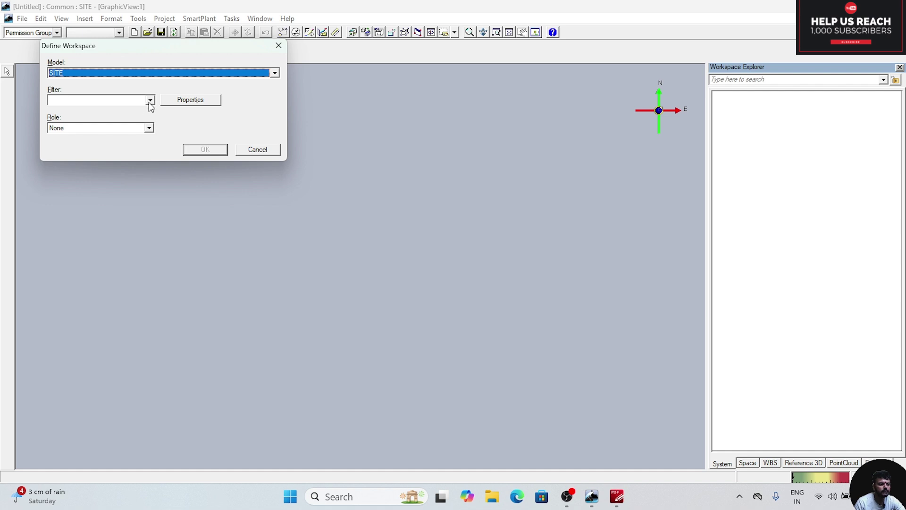
pyautogui.click(149, 100)
pyautogui.click(122, 119)
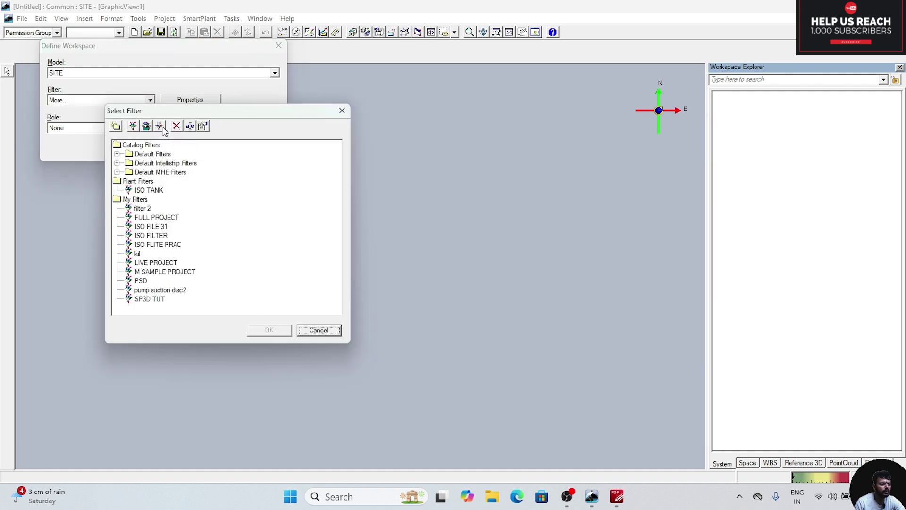
pyautogui.click(149, 299)
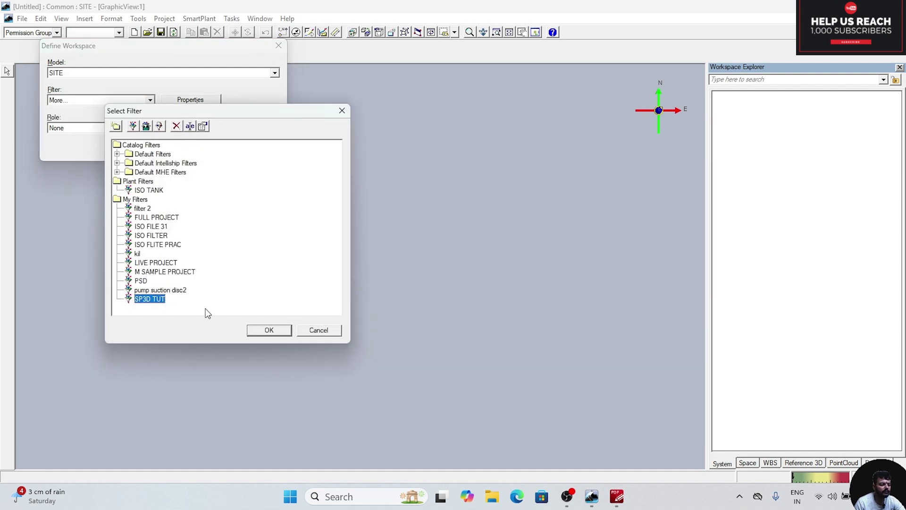
pyautogui.click(263, 332)
pyautogui.click(203, 149)
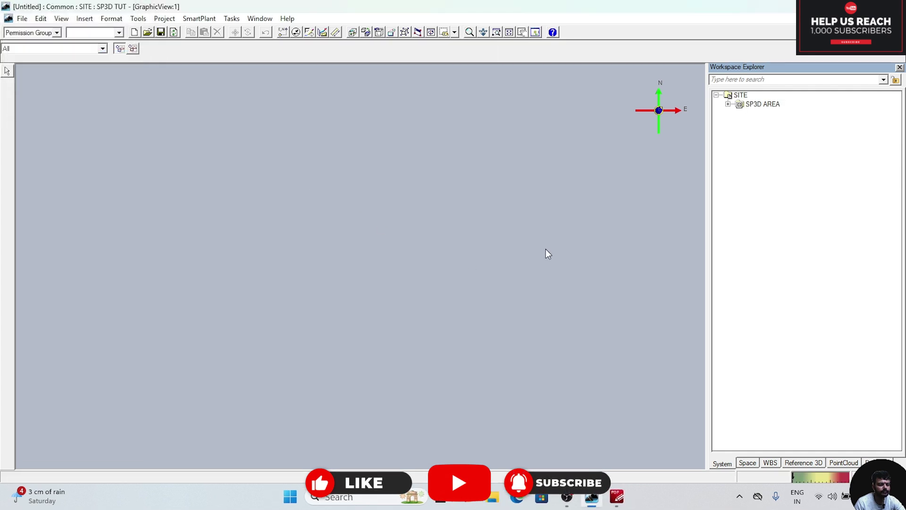
# - Fit the whole plant model in the graphic view and set it to an isometric view looking NE
pyautogui.click(509, 32)
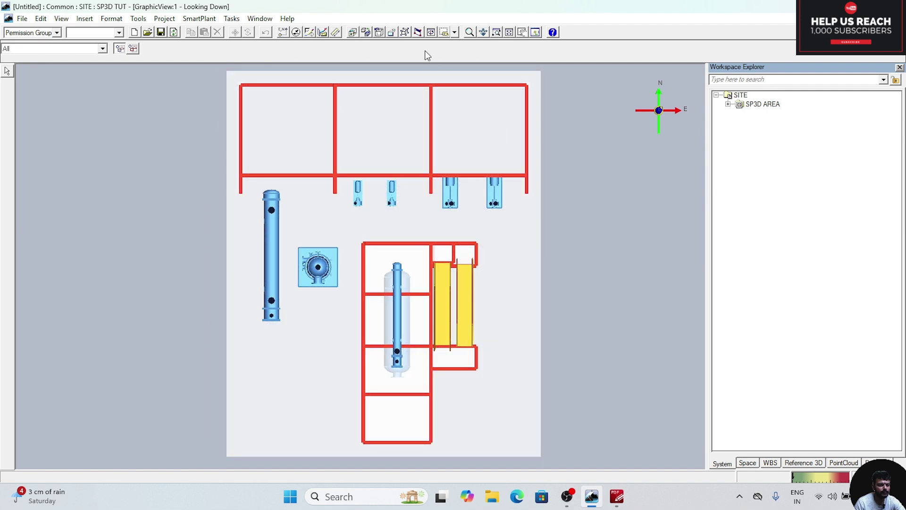
pyautogui.click(404, 32)
pyautogui.moveTo(747, 124); pyautogui.dragTo(671, 329)
pyautogui.click(669, 358)
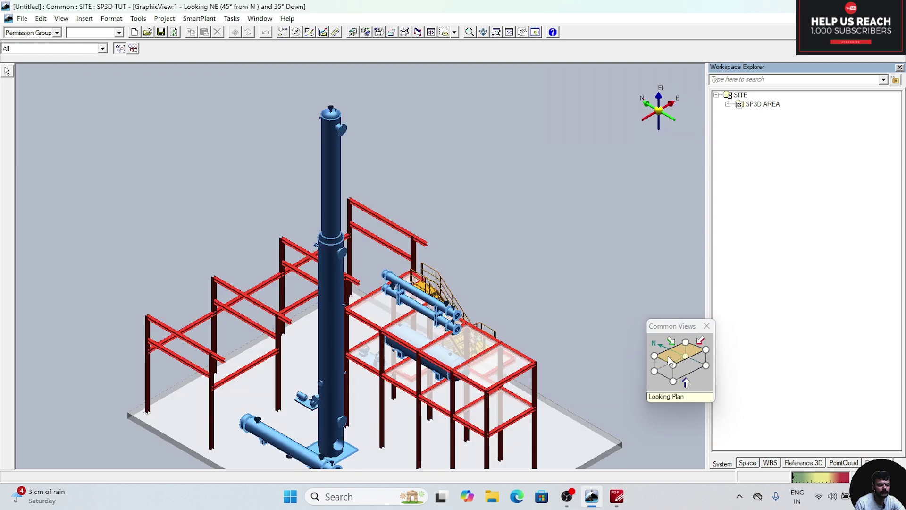
pyautogui.moveTo(585, 313); pyautogui.dragTo(561, 265, button='middle')
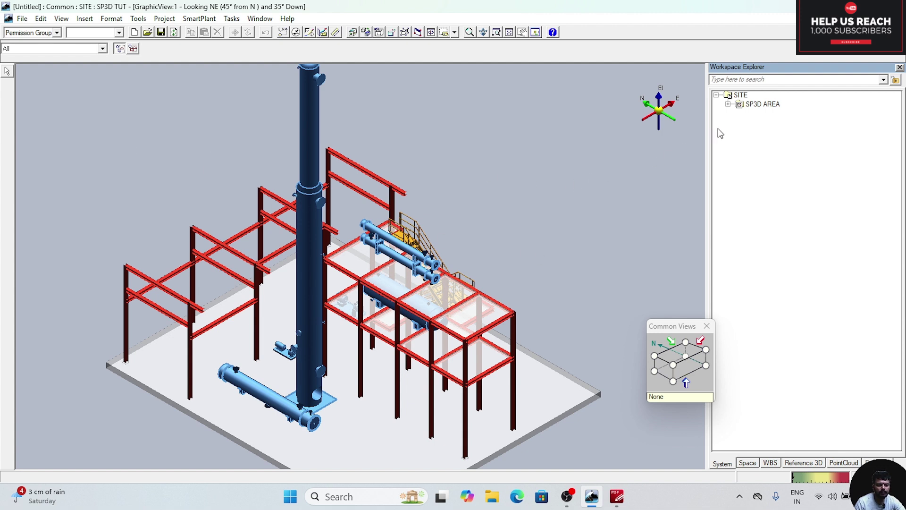
# - Select the STR UNIT system under SP3D AREA with all its nested objects and hide them
pyautogui.click(728, 104)
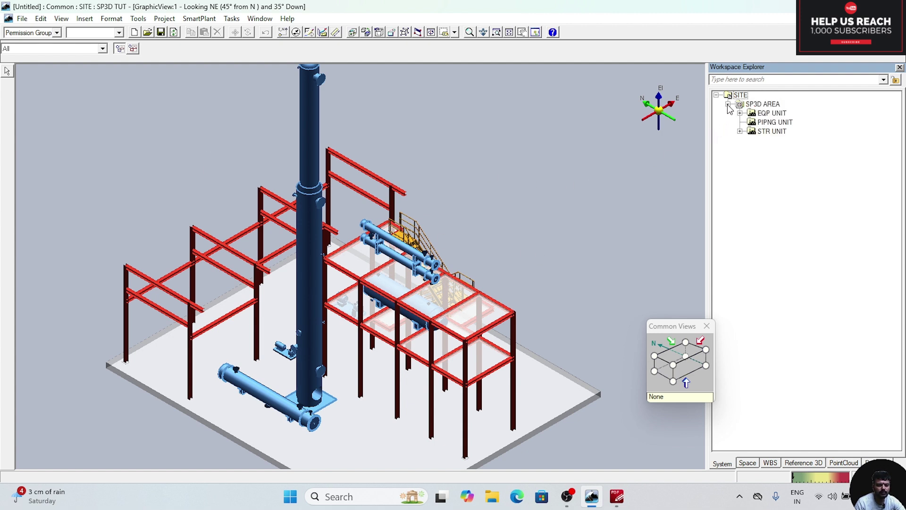
pyautogui.click(764, 134)
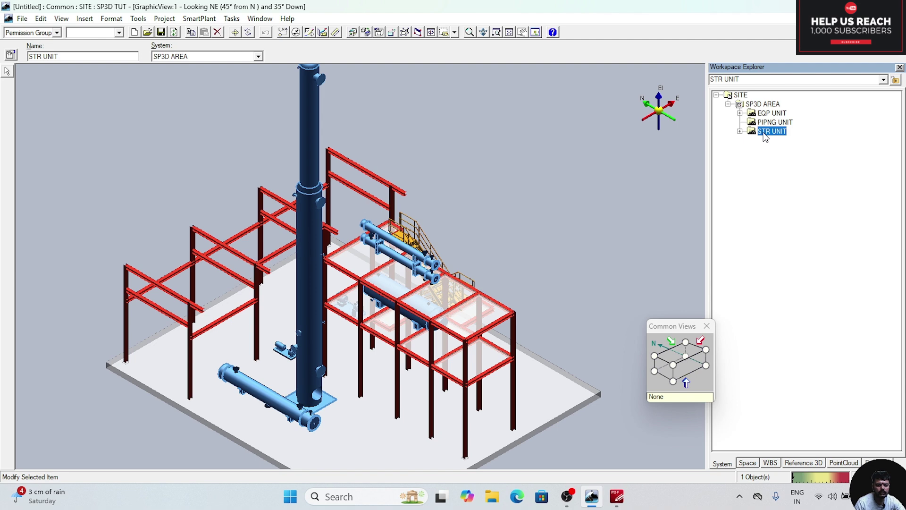
pyautogui.rightClick(766, 137)
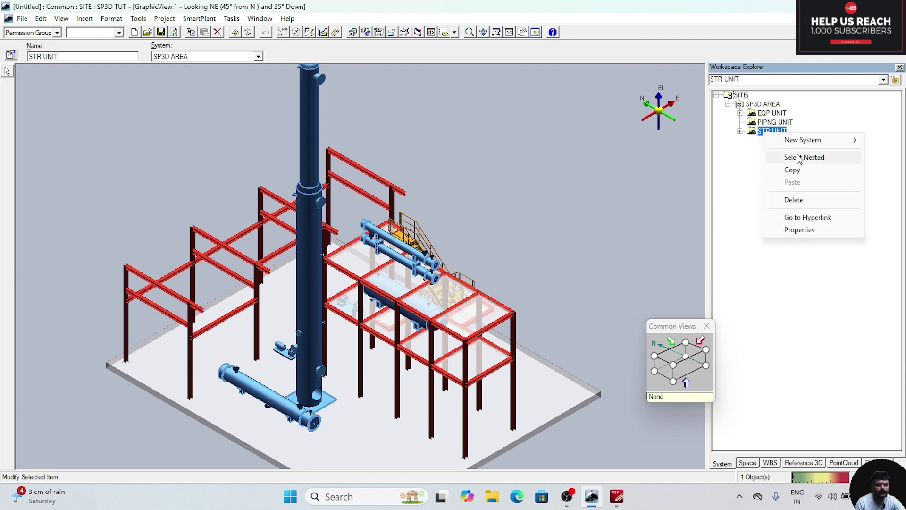
pyautogui.click(799, 158)
pyautogui.rightClick(779, 134)
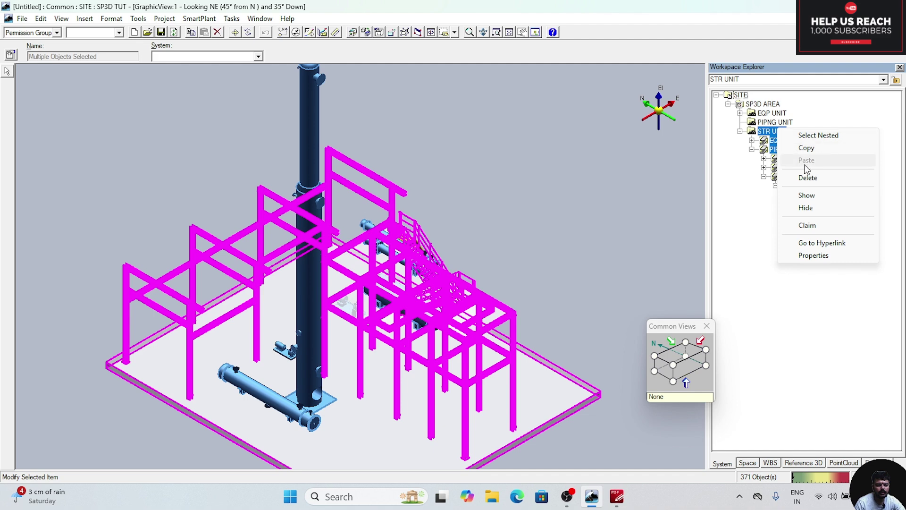
pyautogui.click(819, 209)
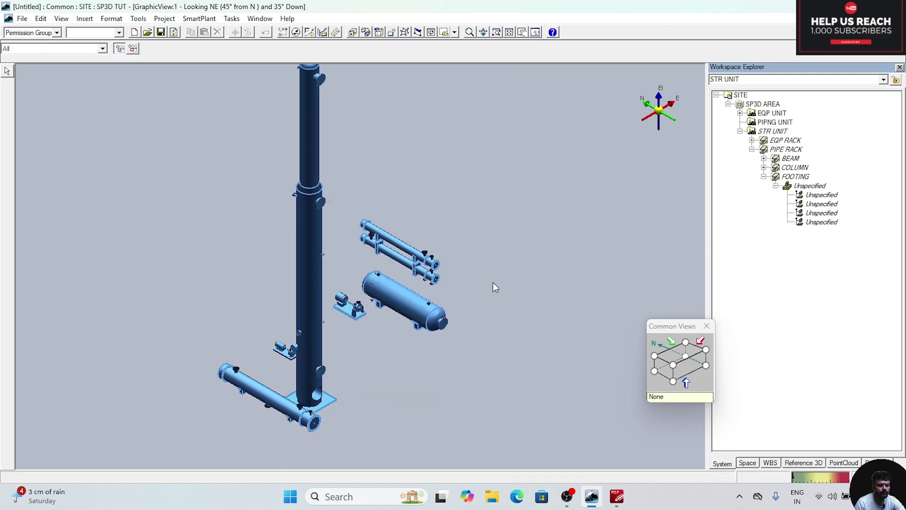
# - Expand EQP UNIT down to its equipment list and switch to the Equipment and Furnishings task
pyautogui.scroll(3, 476, 301)
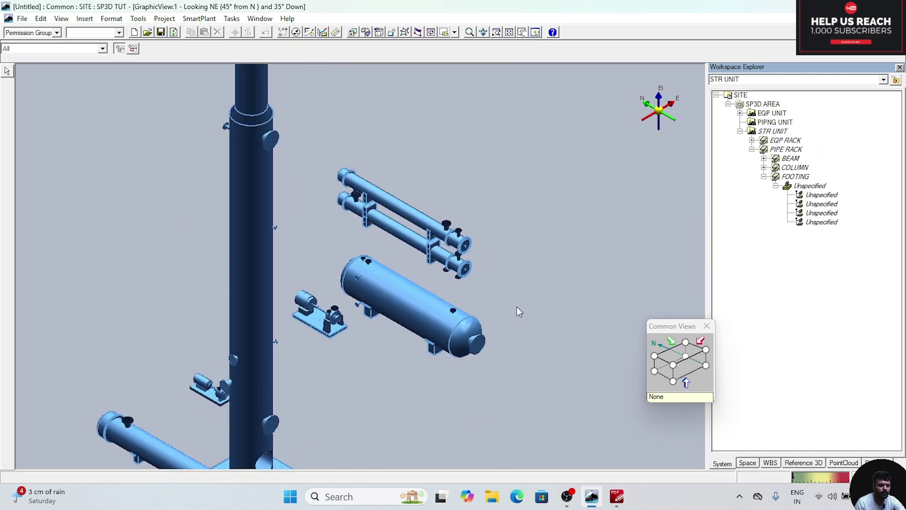
pyautogui.scroll(2, 517, 307)
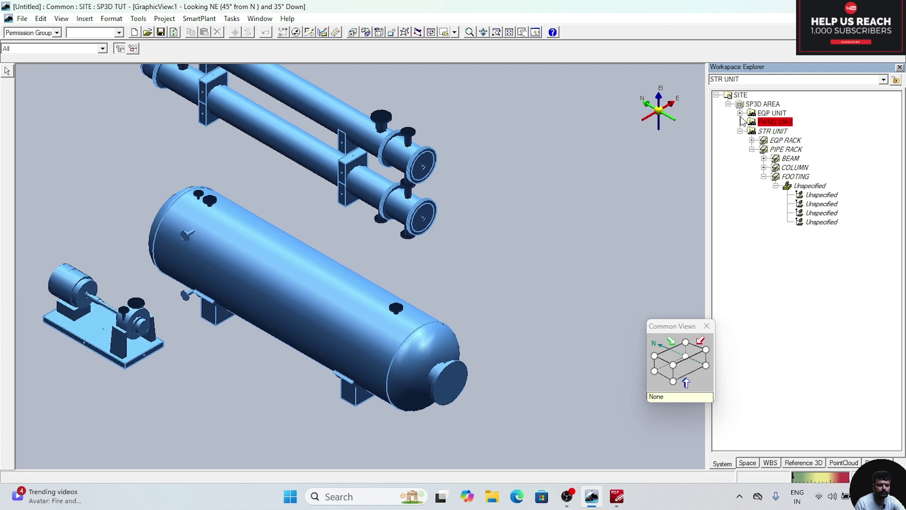
pyautogui.click(740, 113)
pyautogui.click(751, 123)
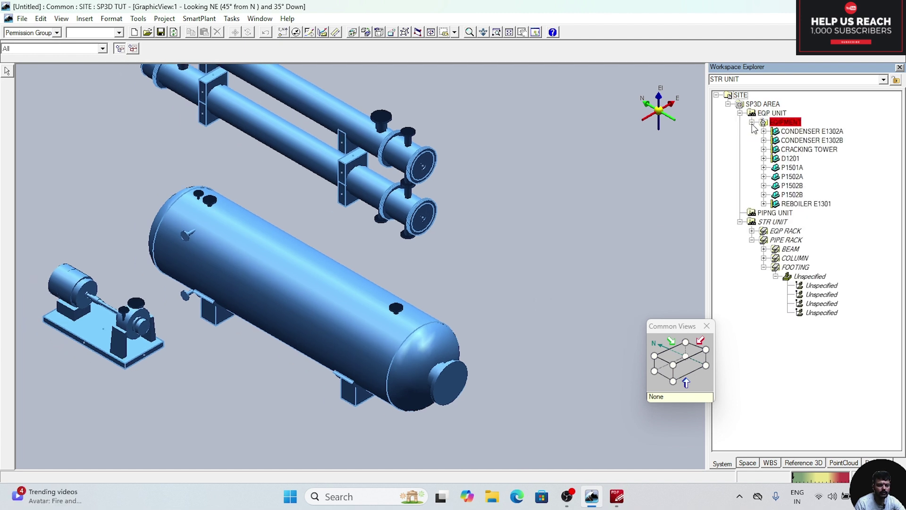
pyautogui.click(232, 19)
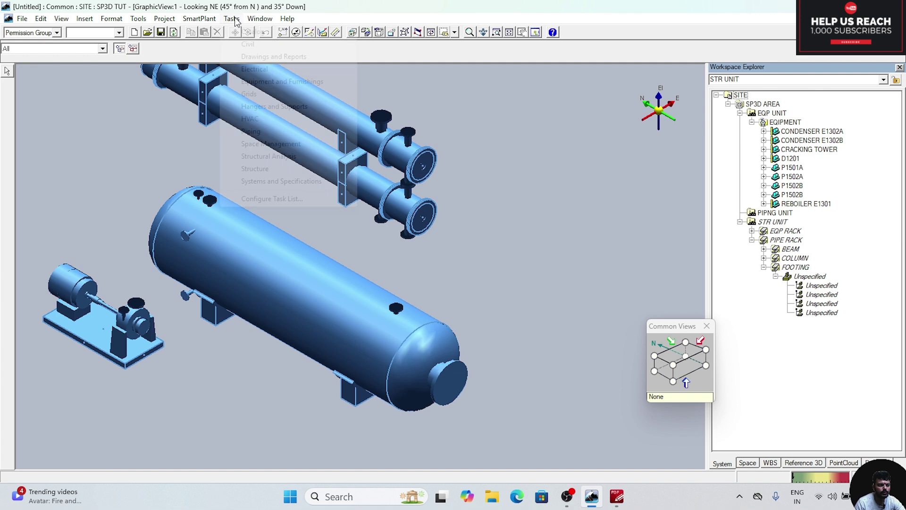
pyautogui.click(282, 82)
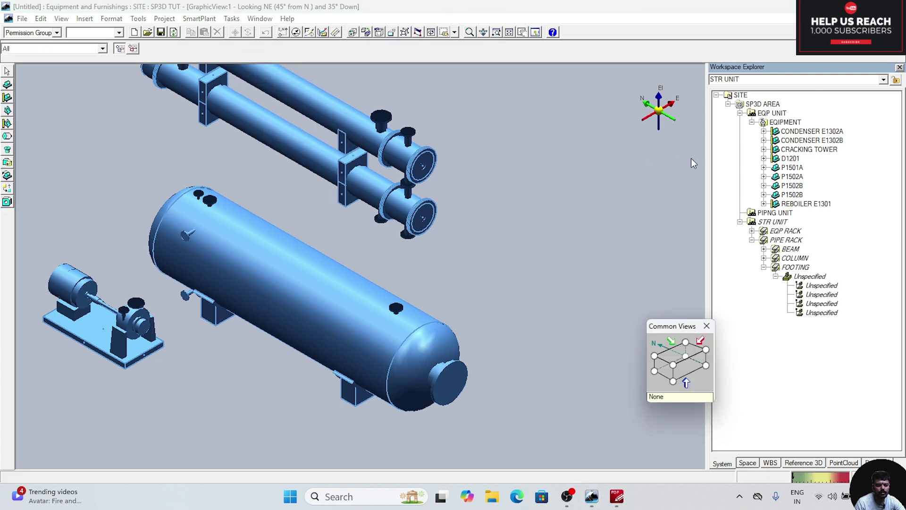
# - Locate nozzle N1 of drum D1201 in the model and compare it with the D1201-N1 label on the PDF drawing
pyautogui.click(791, 158)
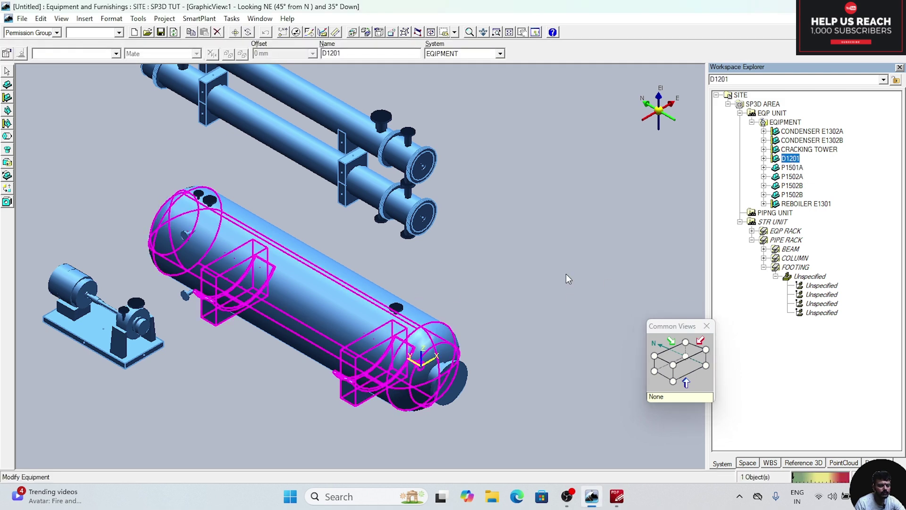
pyautogui.click(764, 159)
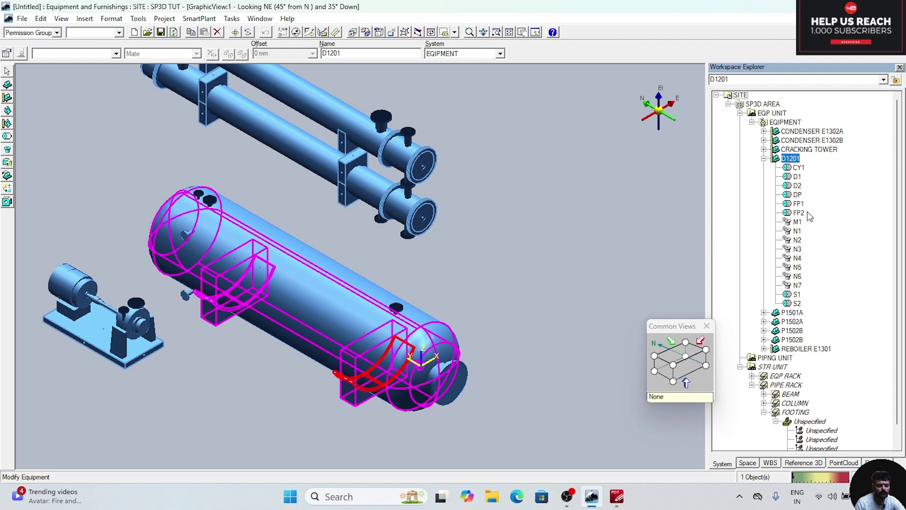
pyautogui.click(800, 231)
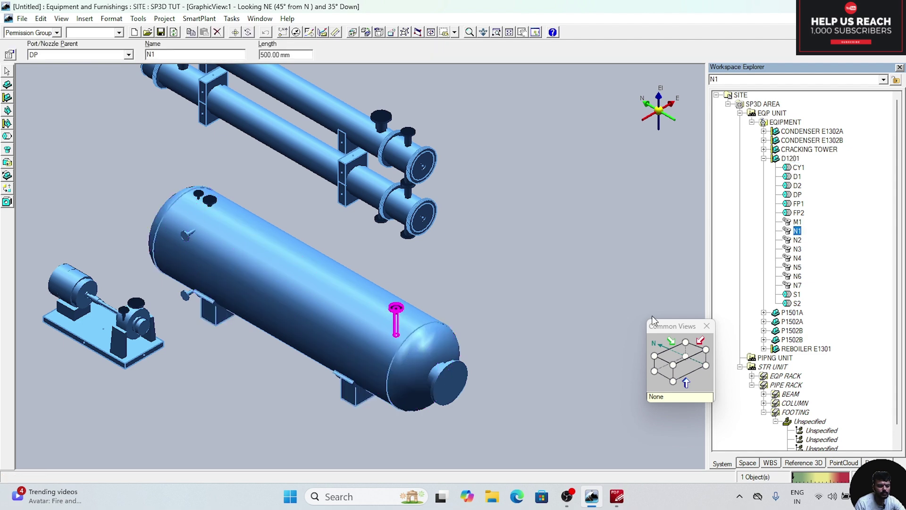
pyautogui.click(617, 496)
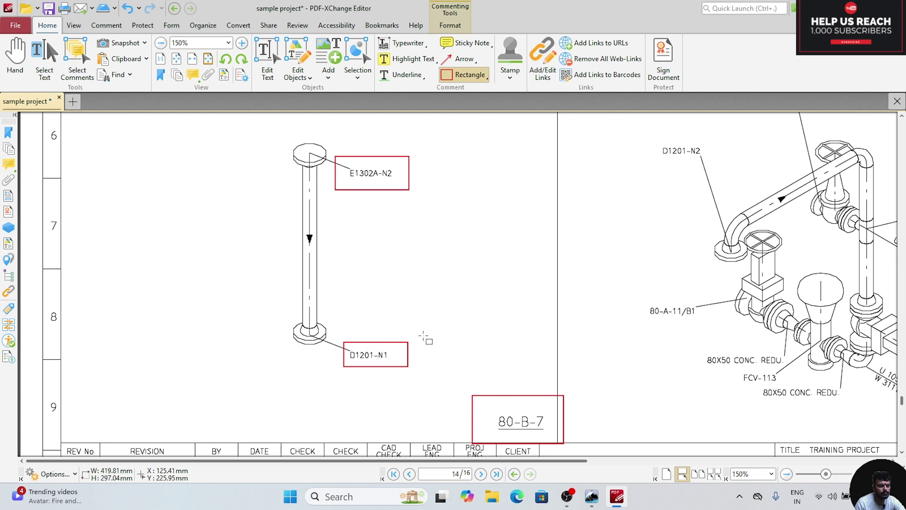
pyautogui.click(616, 497)
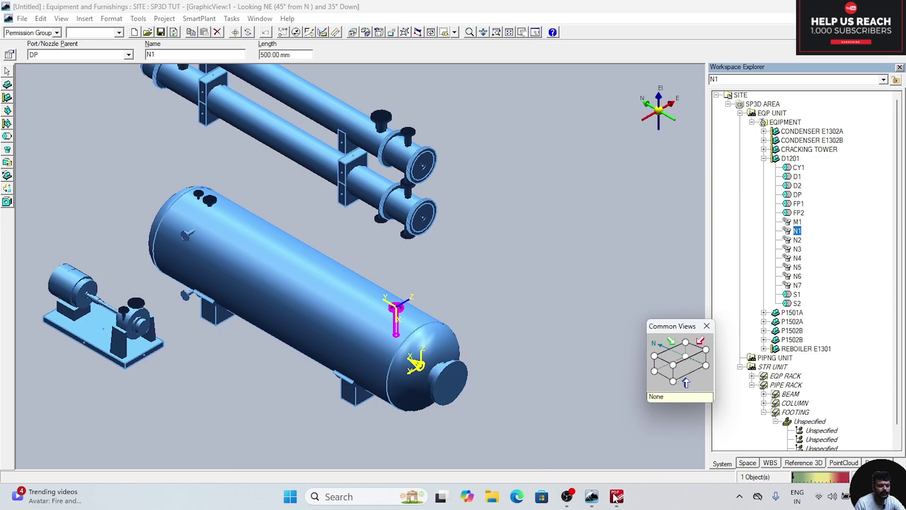
# - Locate nozzle N2 of CONDENSER E1302A by selecting it among the condenser's components
pyautogui.click(825, 132)
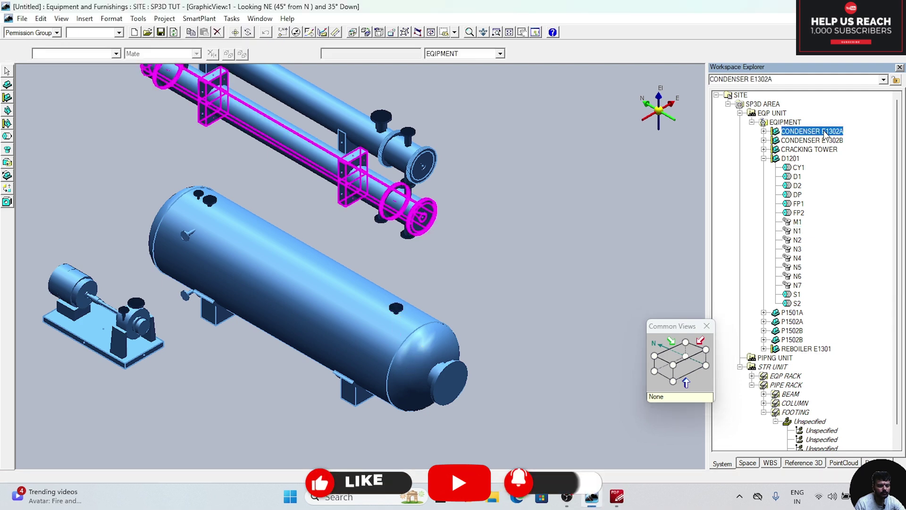
pyautogui.click(764, 132)
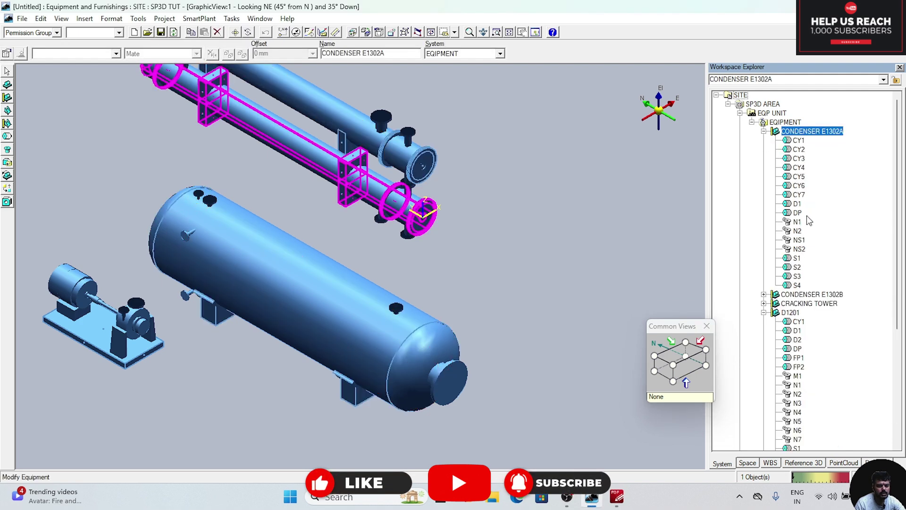
pyautogui.click(798, 231)
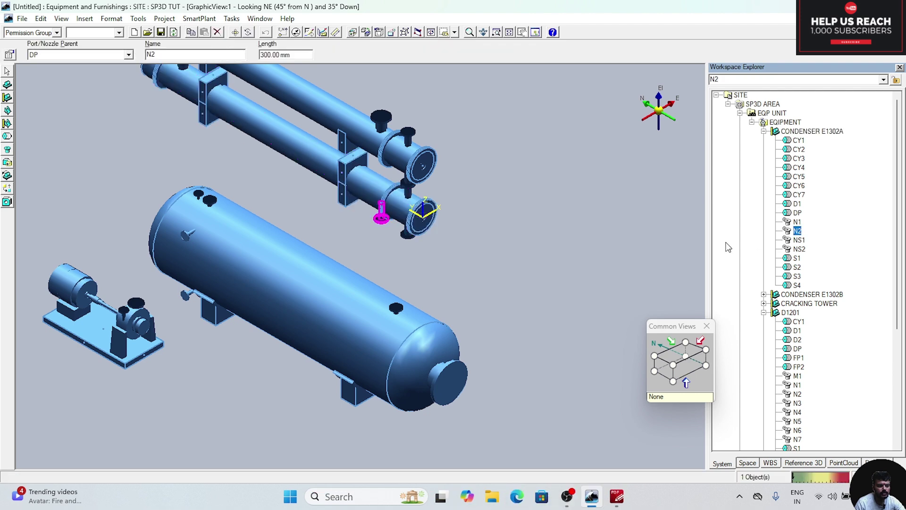
# - Check the E1302A-N2 label on the PDF drawing against the selected nozzle N2 of CONDENSER E1302A in the model
pyautogui.click(617, 496)
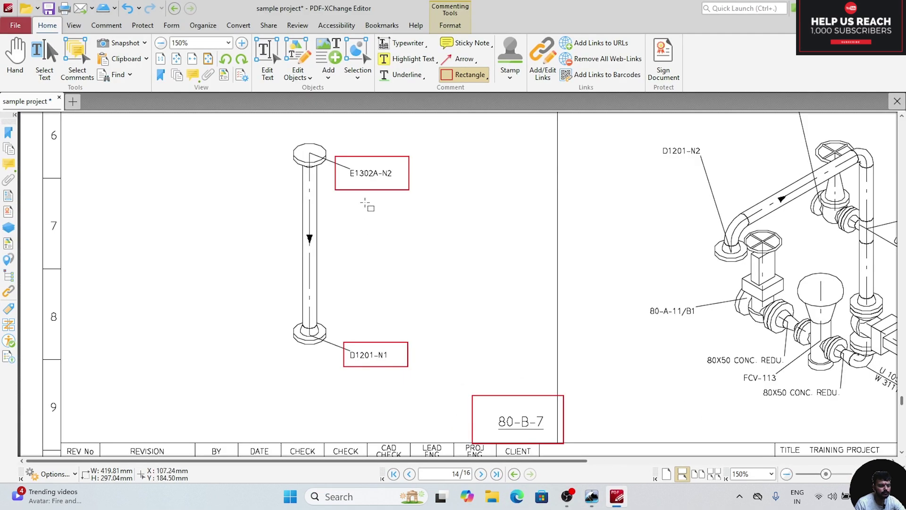
pyautogui.hotkey('alt', 'Tab')
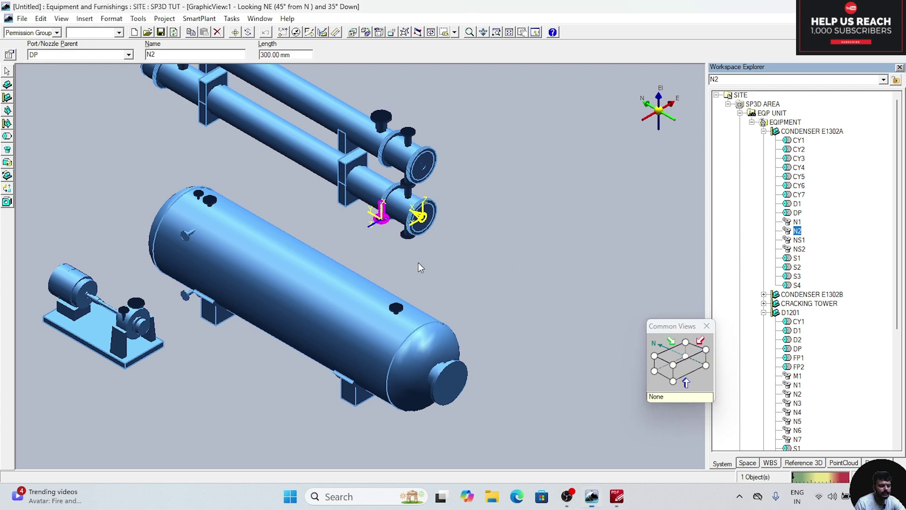
pyautogui.scroll(3, 419, 262)
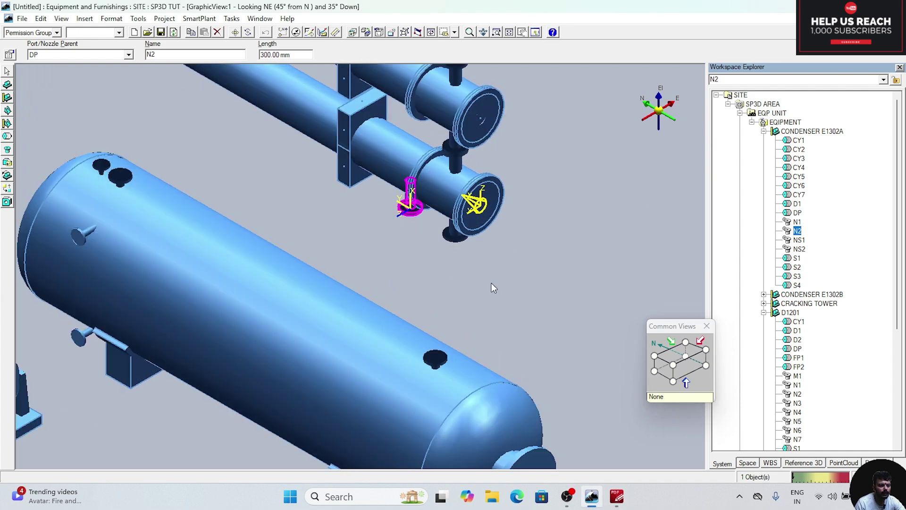
pyautogui.scroll(-4, 478, 261)
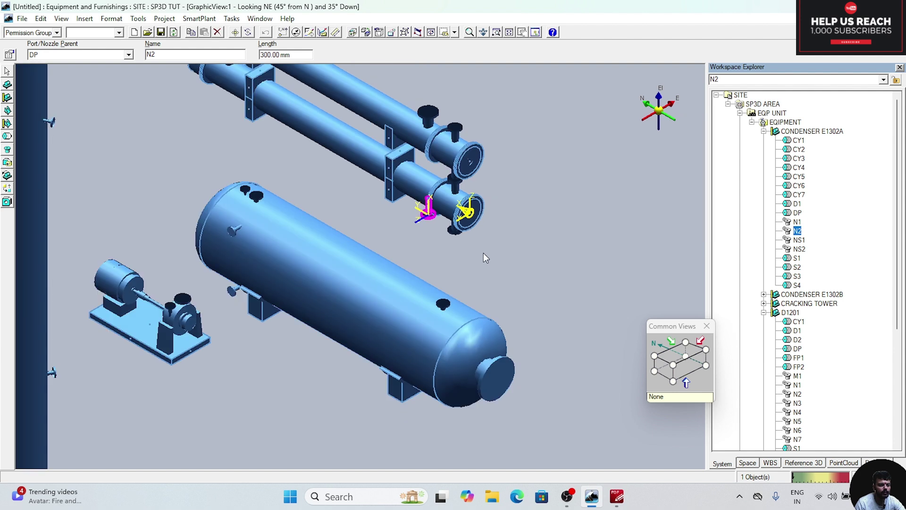
pyautogui.moveTo(484, 253); pyautogui.dragTo(481, 271, button='middle')
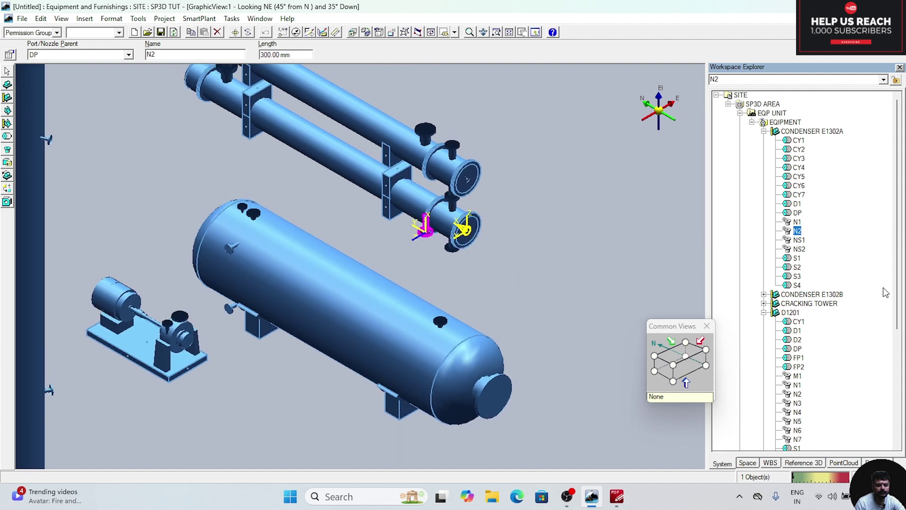
# - Hide the CRACKING TOWER, the pumps P1501A, P1502A and P1502B, and REBOILER E1301
pyautogui.rightClick(820, 304)
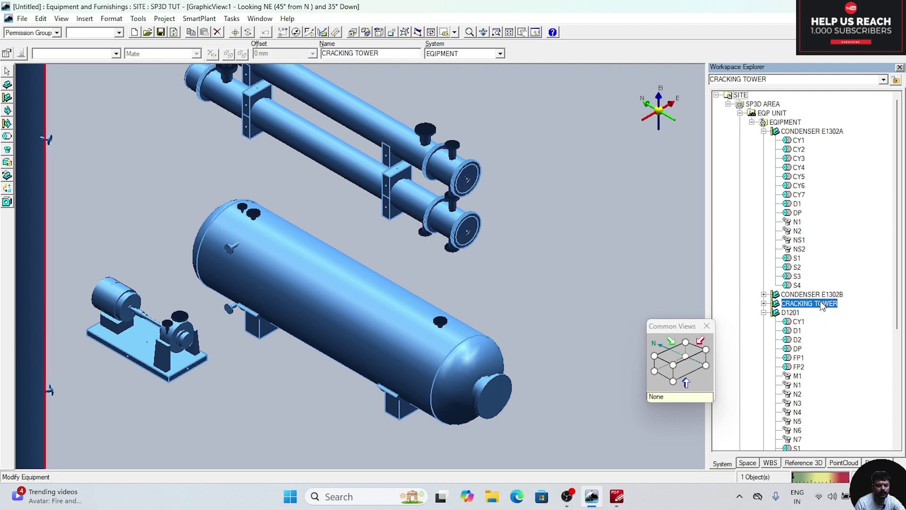
pyautogui.click(798, 389)
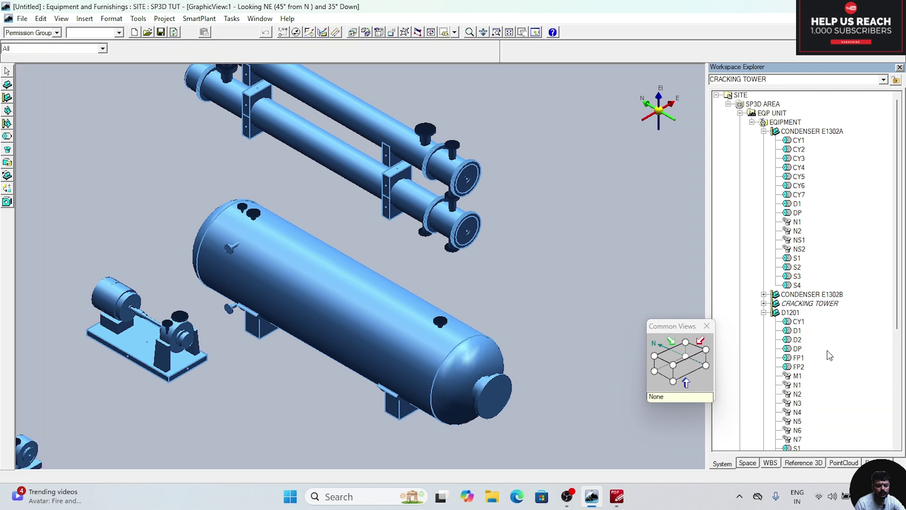
pyautogui.scroll(-6, 826, 339)
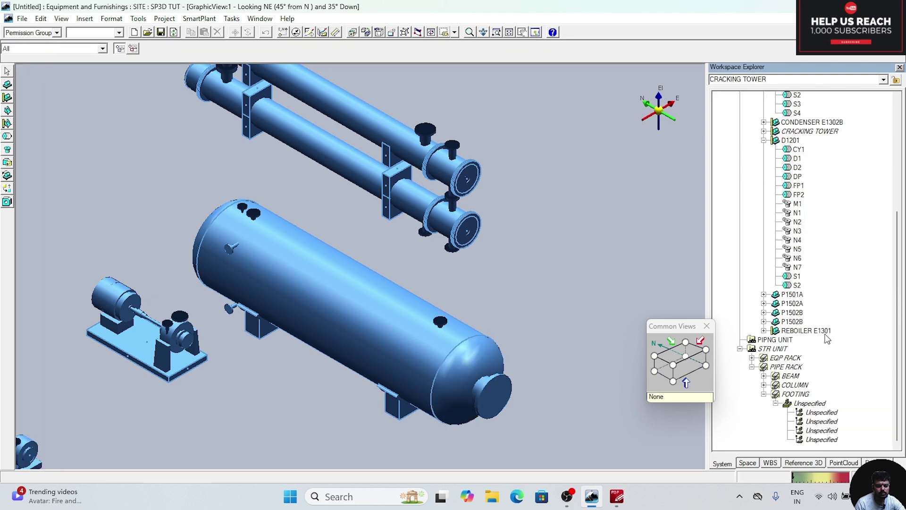
pyautogui.click(792, 295)
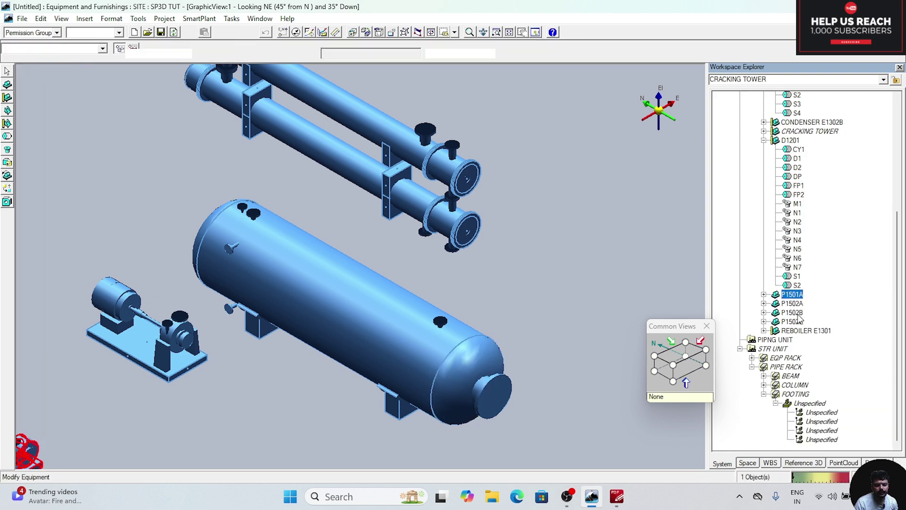
pyautogui.keyDown('shift'); pyautogui.click(796, 322); pyautogui.keyUp('shift')
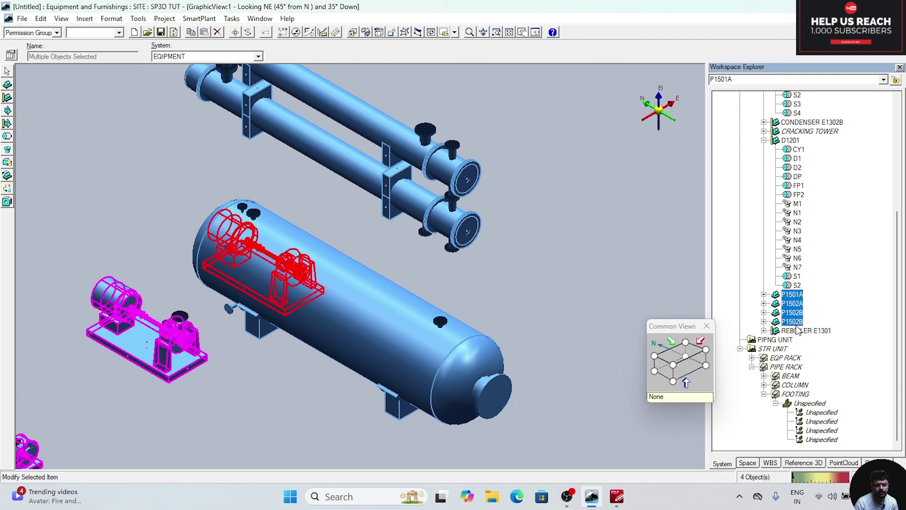
pyautogui.keyDown('ctrl'); pyautogui.click(802, 332); pyautogui.keyUp('ctrl')
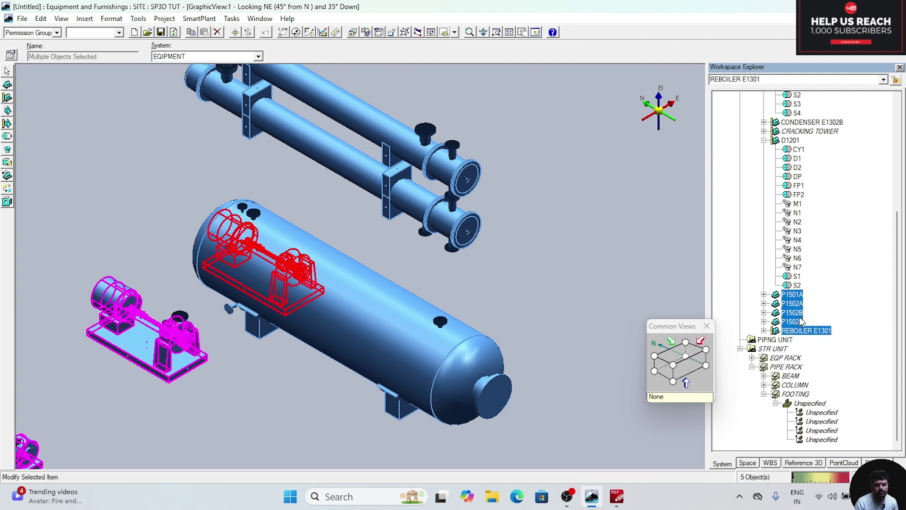
pyautogui.rightClick(801, 331)
pyautogui.click(808, 231)
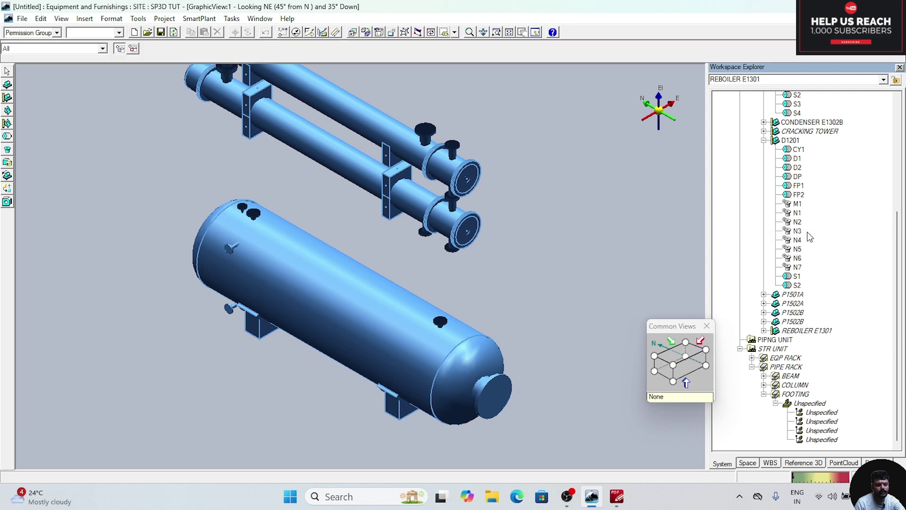
# - Measure the distance from nozzle N1 of drum D1201 to nozzle N2 of CONDENSER E1302A
pyautogui.scroll(-4, 534, 235)
pyautogui.scroll(4, 534, 235)
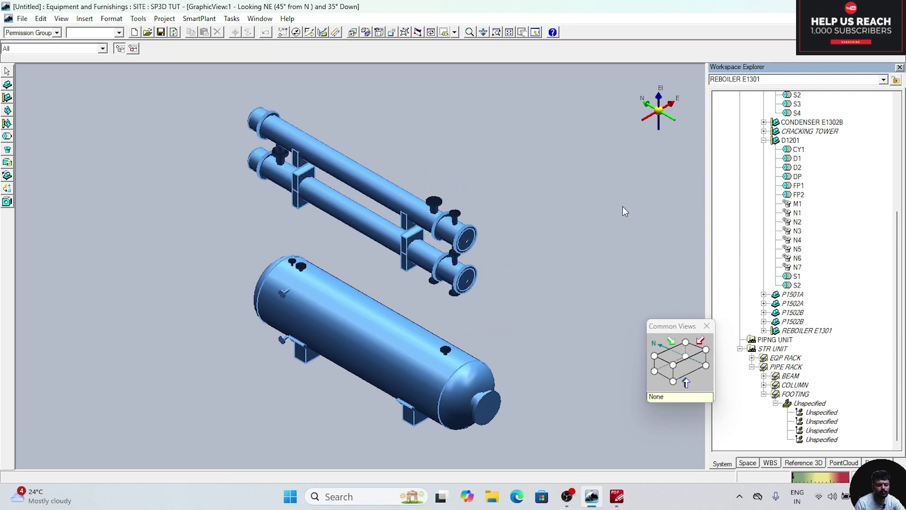
pyautogui.scroll(3, 494, 307)
pyautogui.scroll(2, 526, 243)
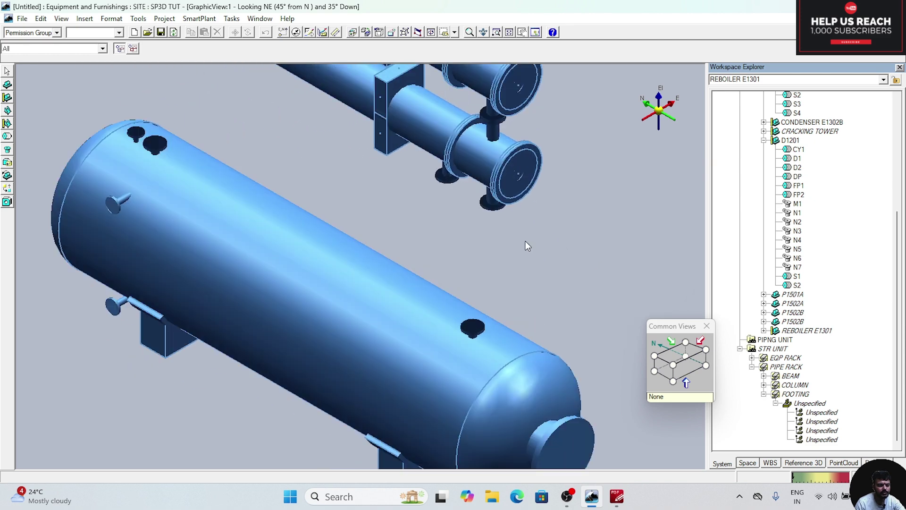
pyautogui.scroll(1, 523, 243)
pyautogui.scroll(-1, 523, 242)
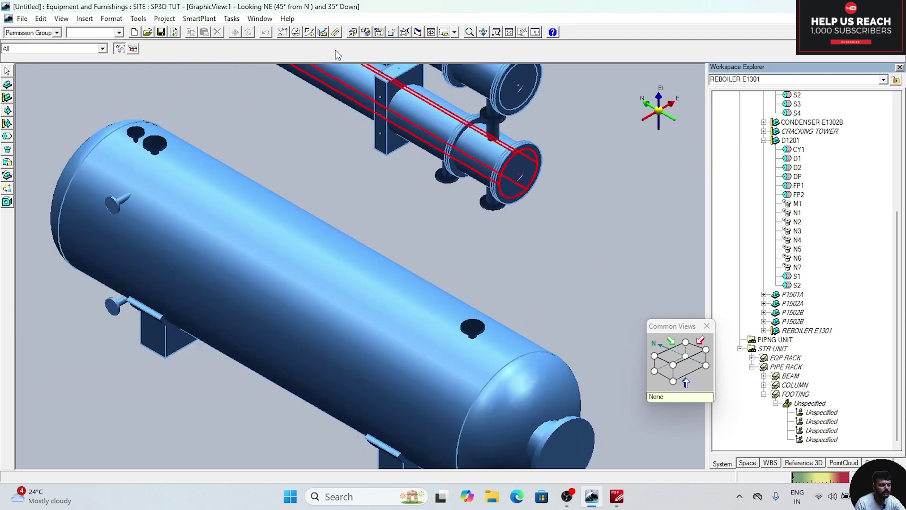
pyautogui.click(336, 32)
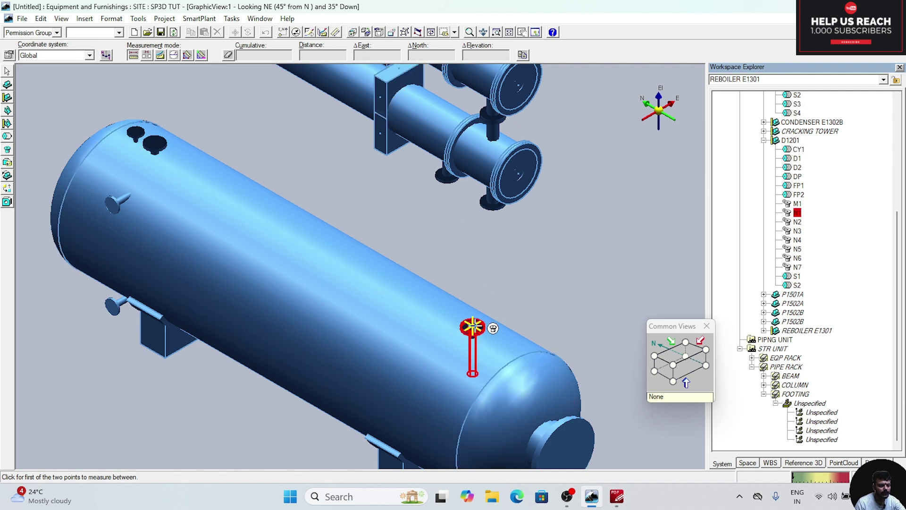
pyautogui.click(473, 326)
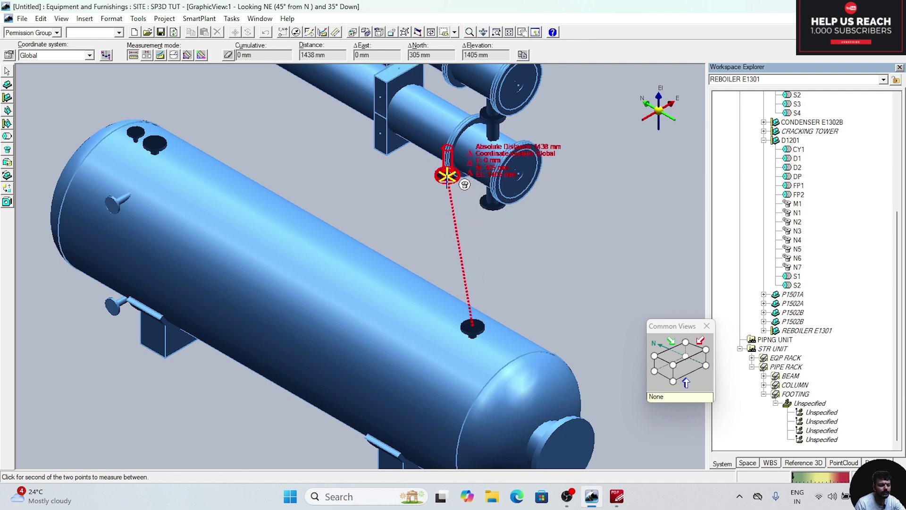
pyautogui.click(447, 176)
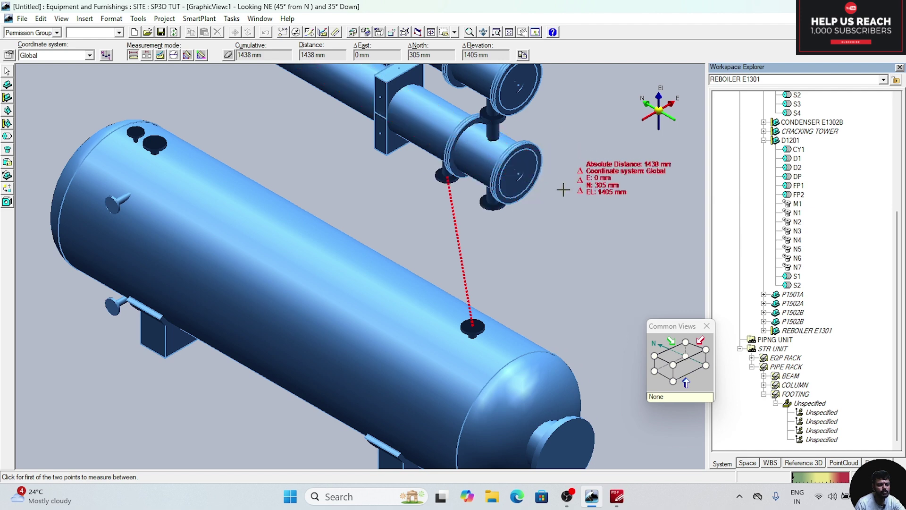
pyautogui.scroll(5, 580, 194)
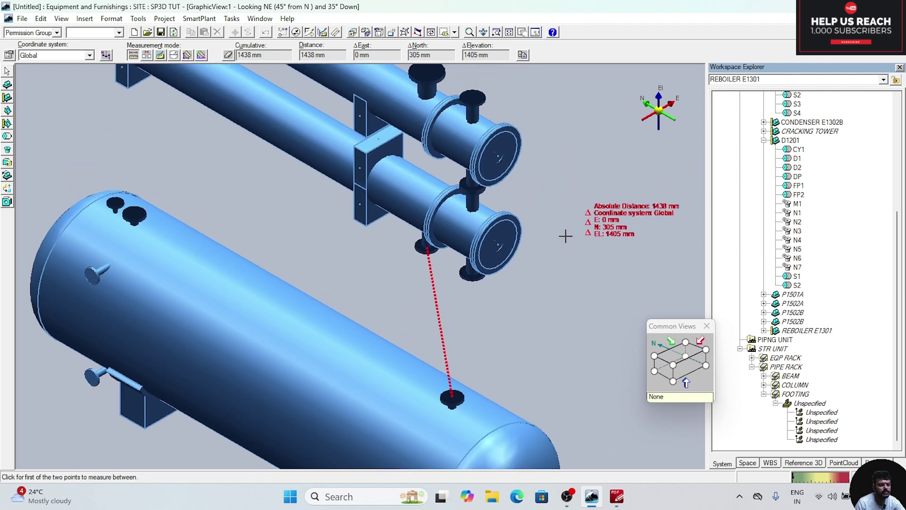
pyautogui.press('Escape')
pyautogui.scroll(-2, 570, 233)
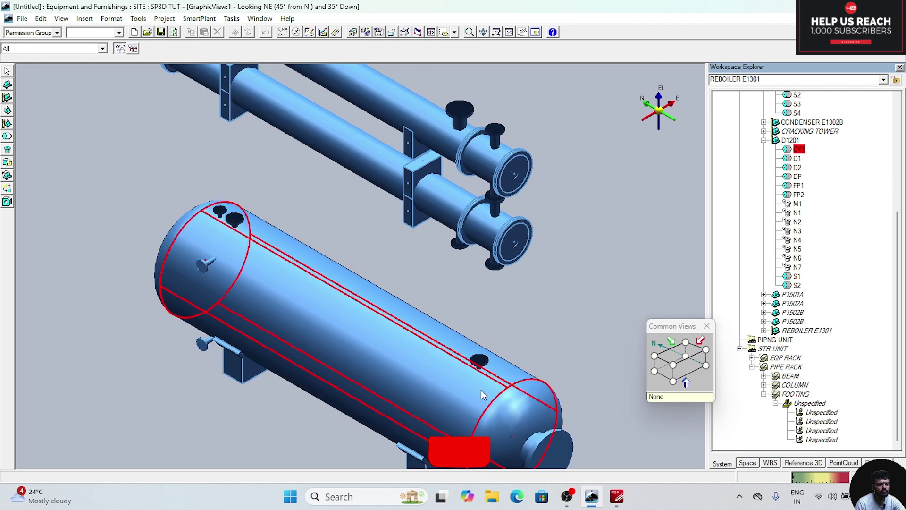
pyautogui.scroll(-3, 582, 233)
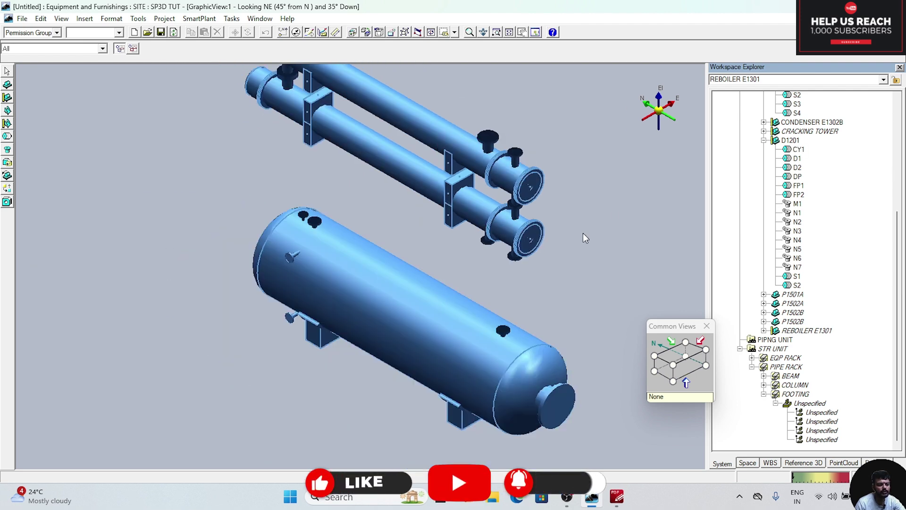
pyautogui.moveTo(607, 246); pyautogui.dragTo(555, 251, button='middle')
pyautogui.scroll(1, 548, 256)
pyautogui.scroll(1, 548, 257)
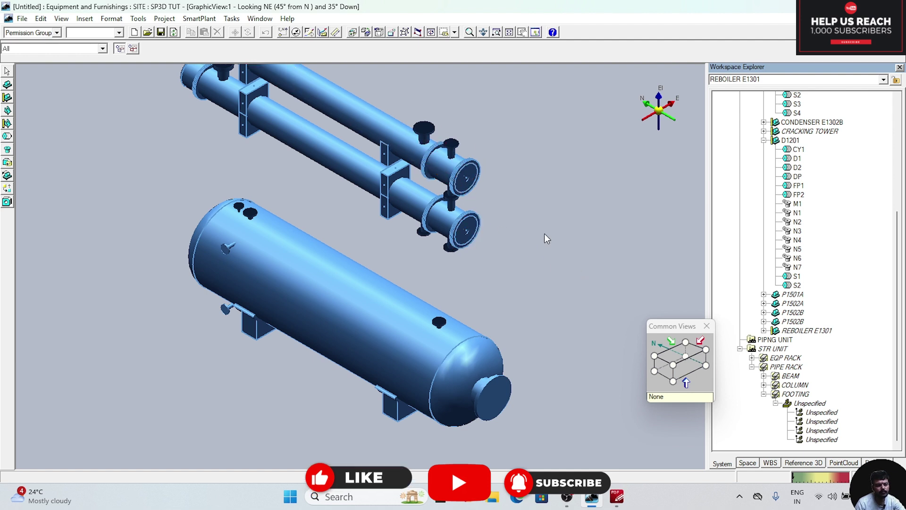
pyautogui.scroll(-1, 545, 233)
pyautogui.scroll(-1, 571, 272)
pyautogui.scroll(1, 575, 267)
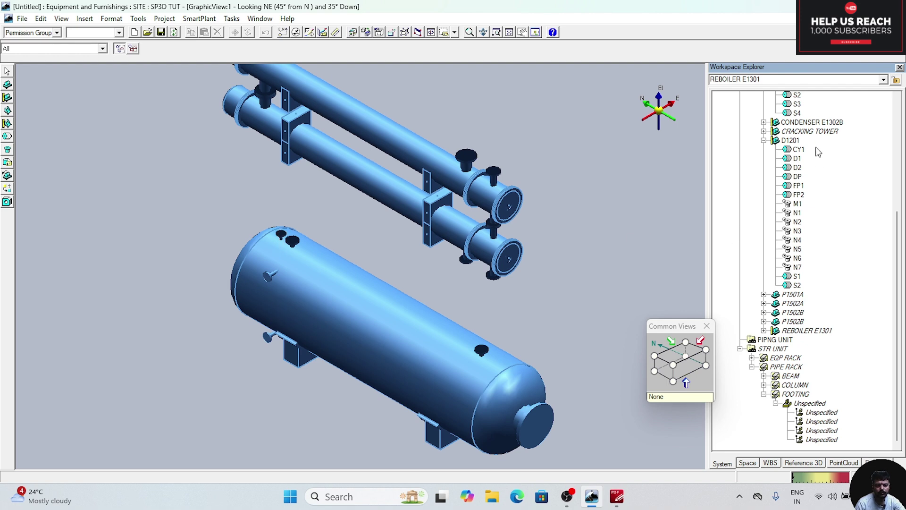
# - Open the properties of CONDENSER E1302A at the Position and Orientation category, keeping its nozzles in sight
pyautogui.scroll(6, 812, 147)
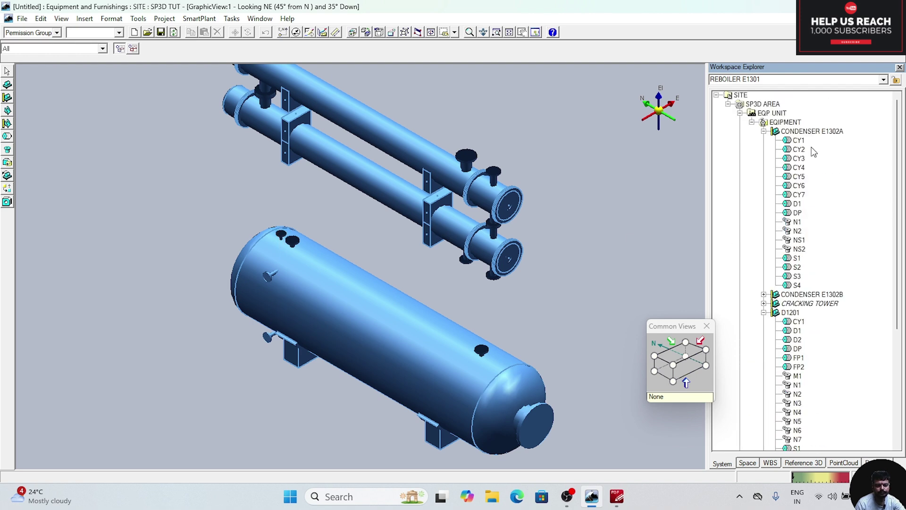
pyautogui.click(813, 132)
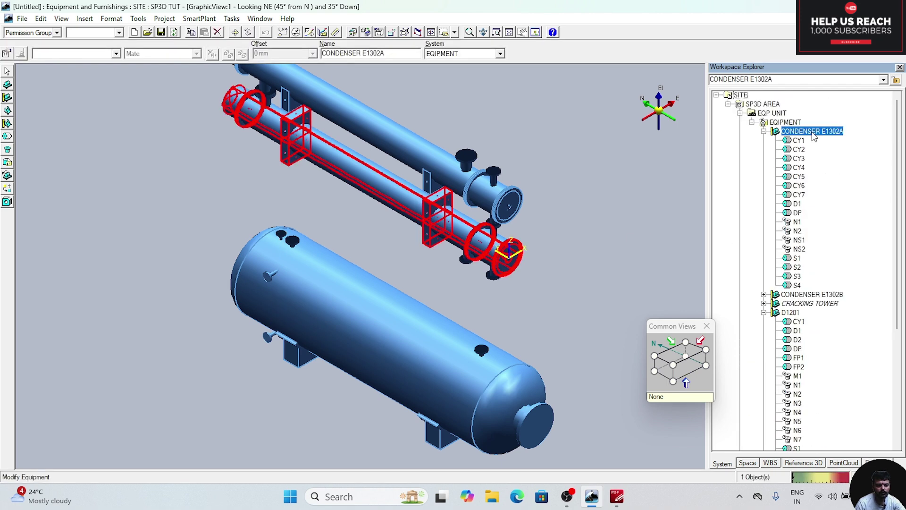
pyautogui.rightClick(814, 134)
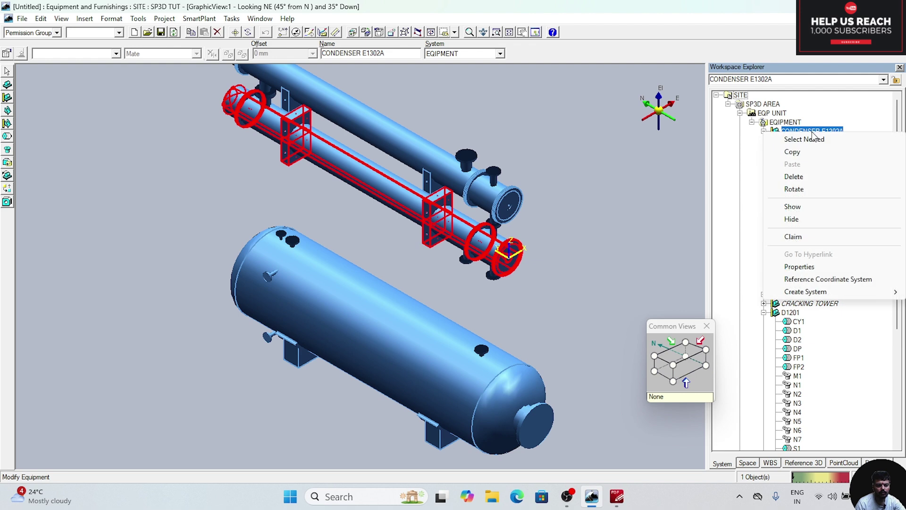
pyautogui.click(827, 268)
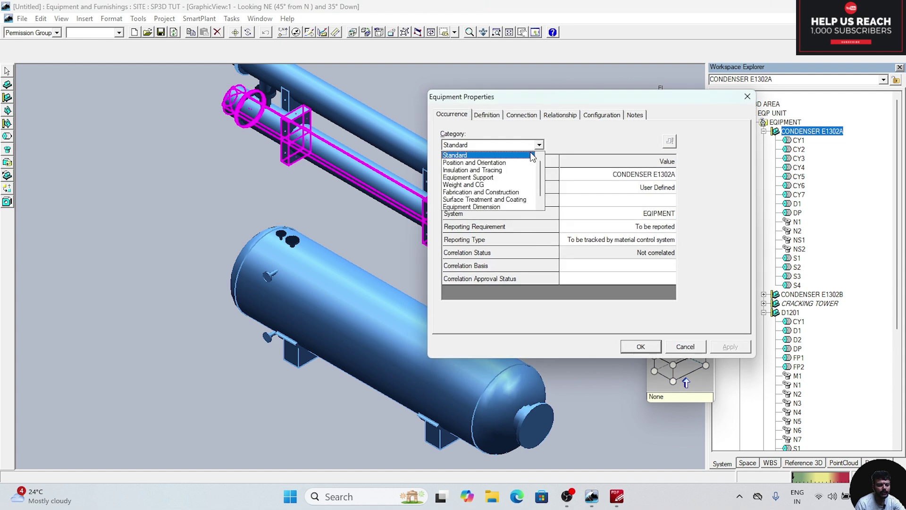
pyautogui.click(517, 163)
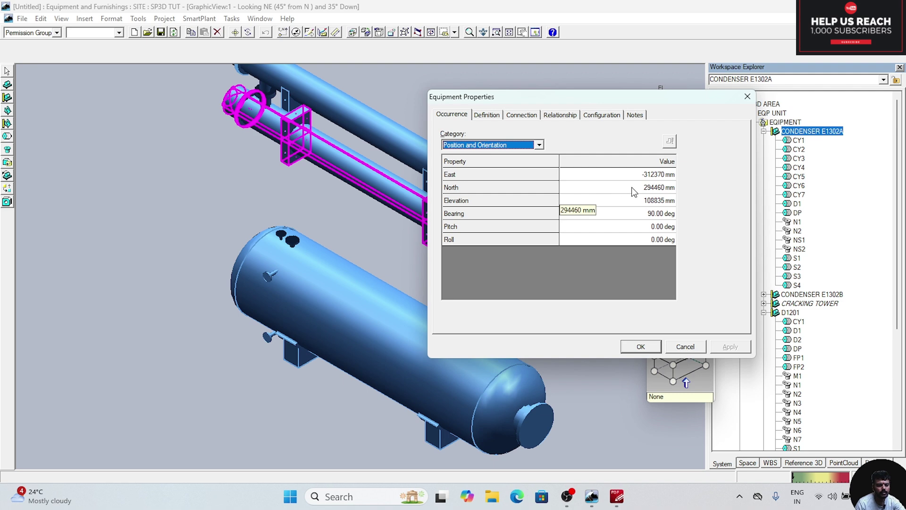
pyautogui.moveTo(659, 98); pyautogui.dragTo(341, 175)
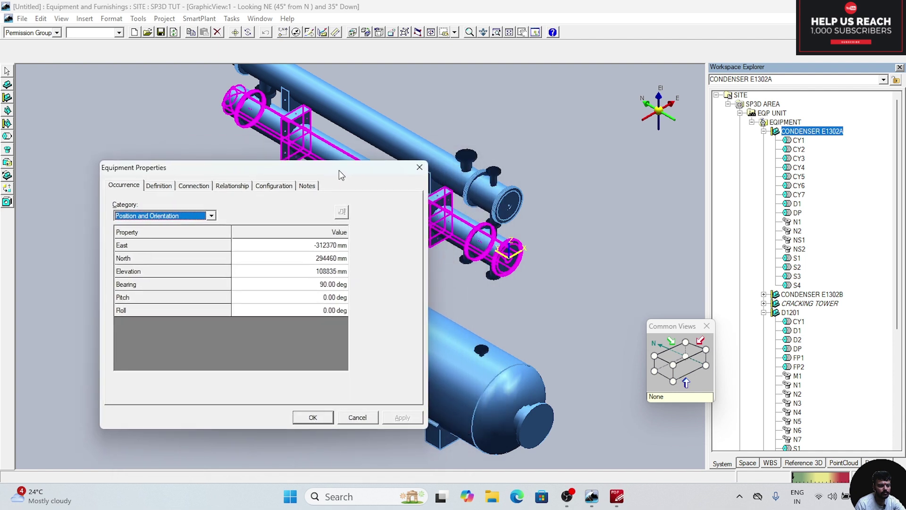
# - Set the North coordinate of CONDENSER E1302A to 294155 mm and apply the change
pyautogui.click(312, 258)
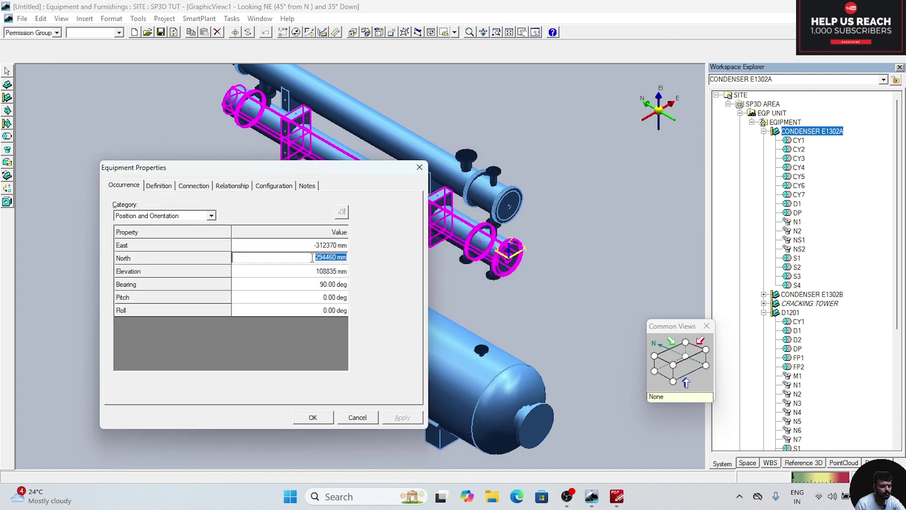
pyautogui.click(472, 331)
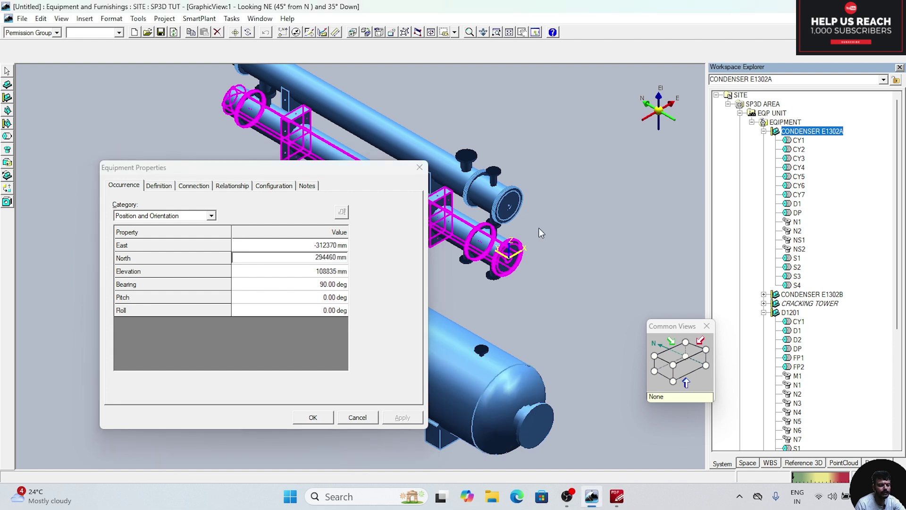
pyautogui.click(348, 257)
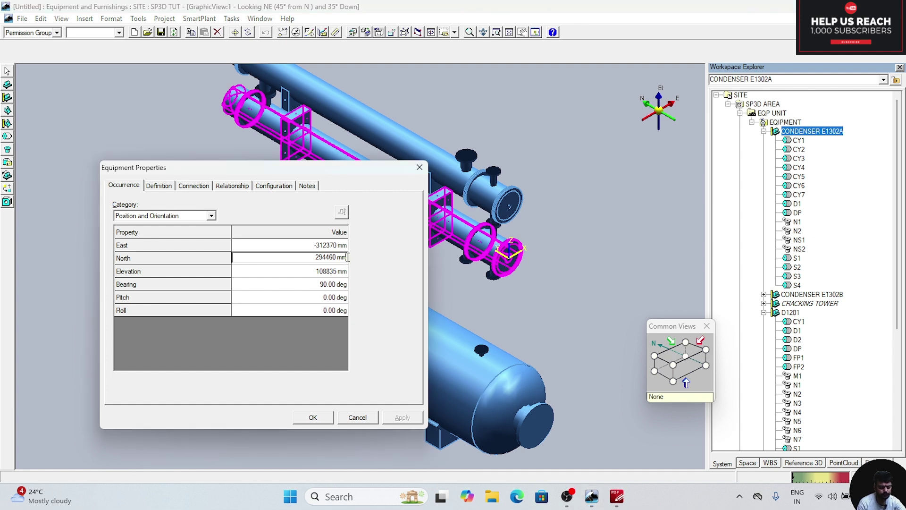
pyautogui.click(348, 258)
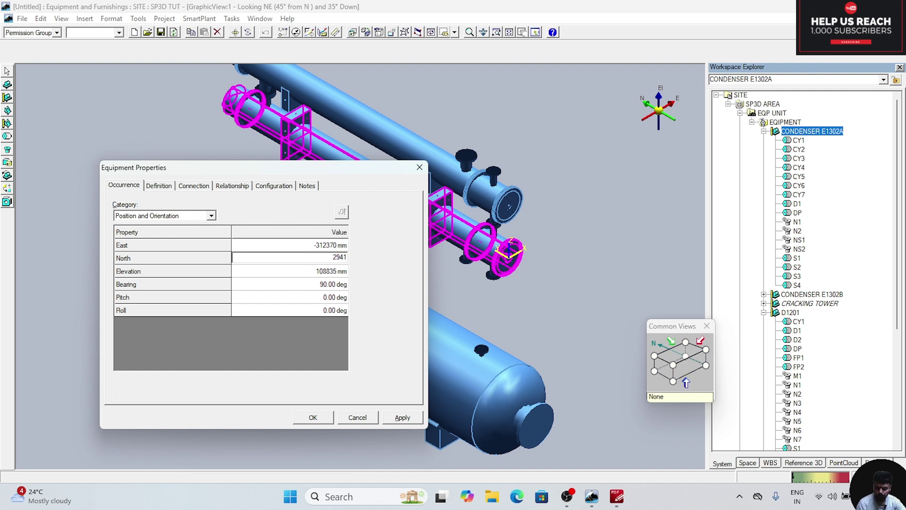
pyautogui.write('58')
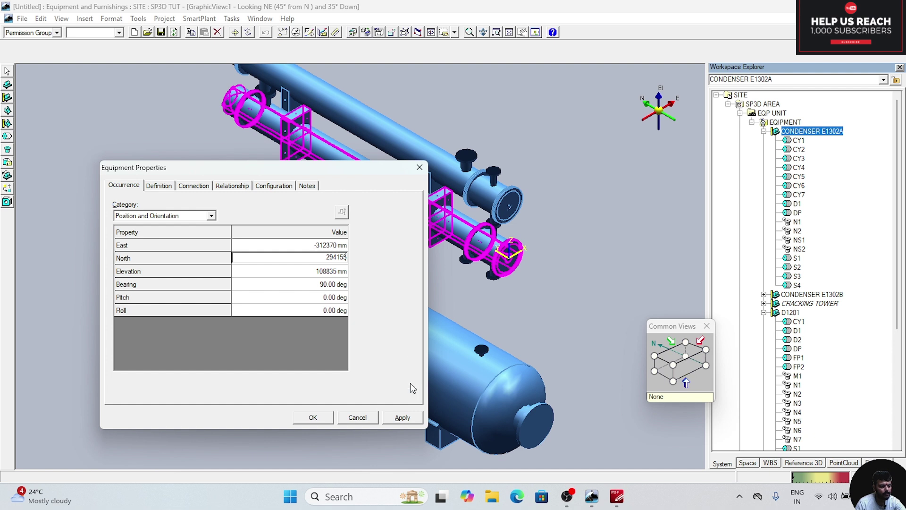
pyautogui.click(404, 419)
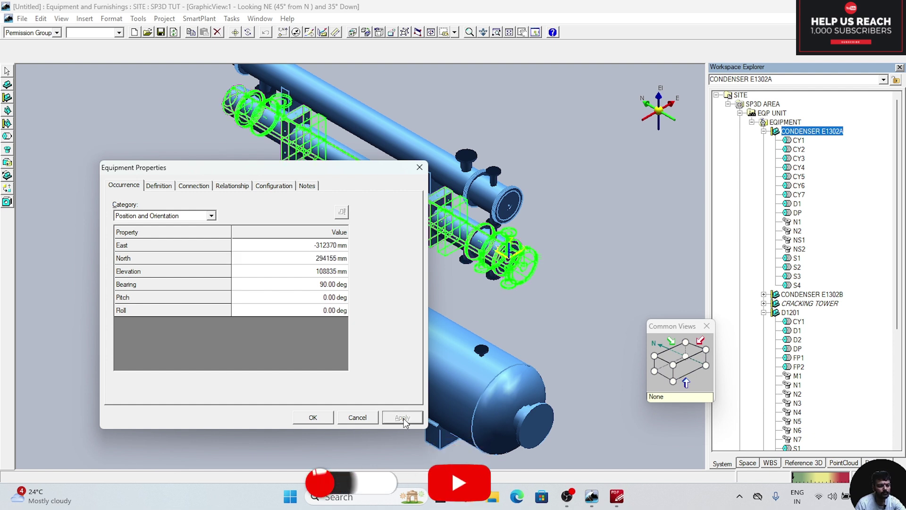
# - Close the condenser's properties and measure the distance from drum nozzle D1201-N1 to nozzle N2 of CONDENSER E1302A
pyautogui.click(316, 418)
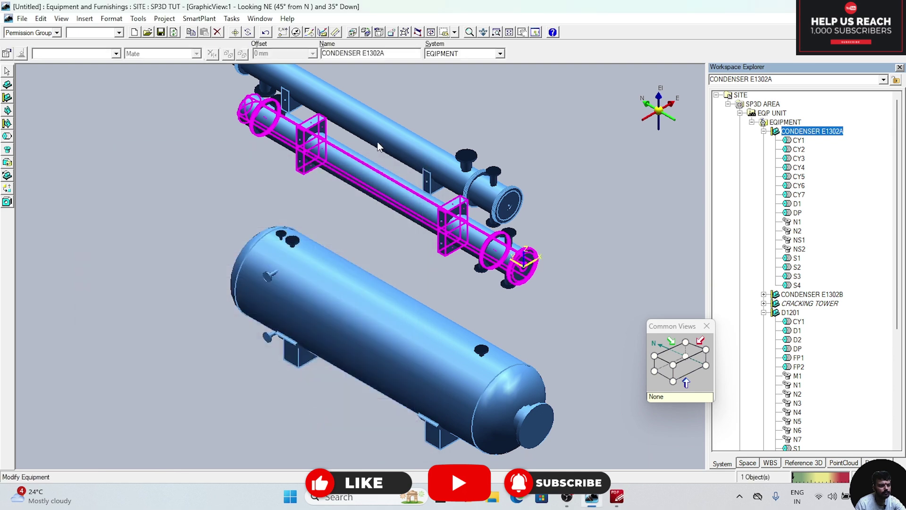
pyautogui.click(336, 32)
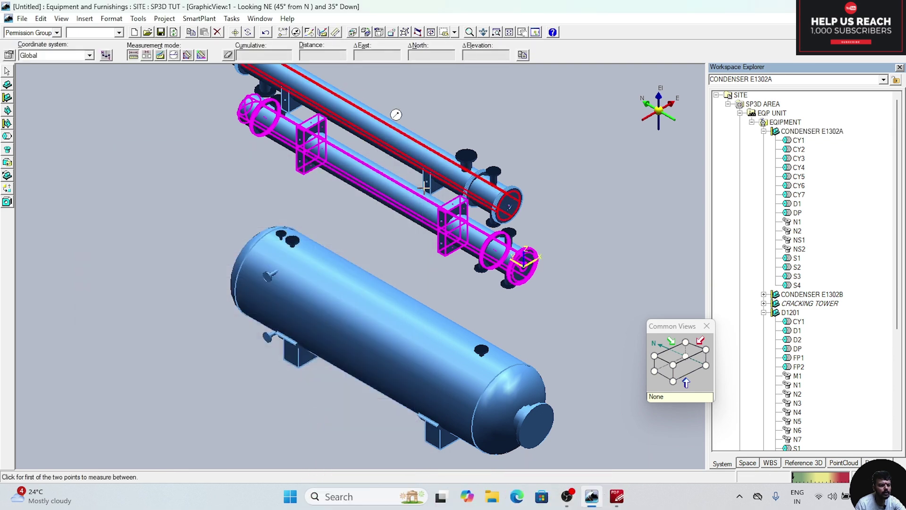
pyautogui.click(482, 350)
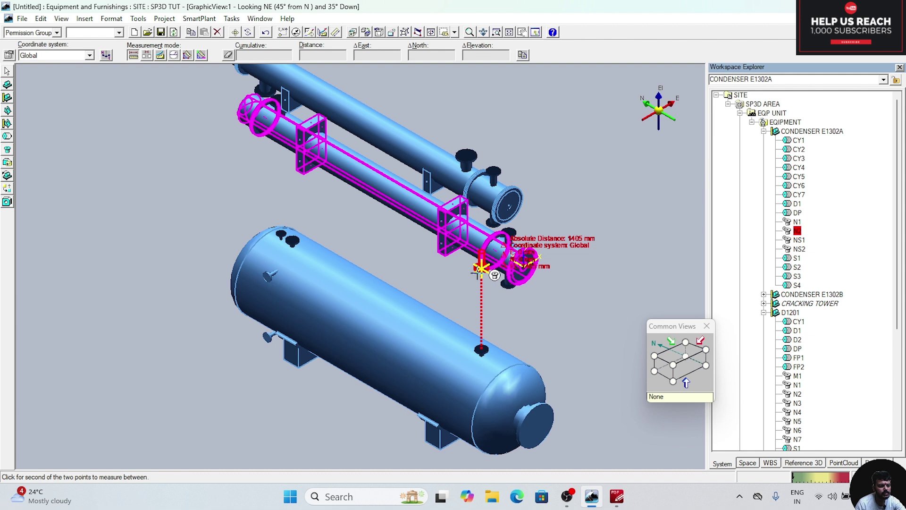
pyautogui.click(478, 271)
pyautogui.click(478, 271)
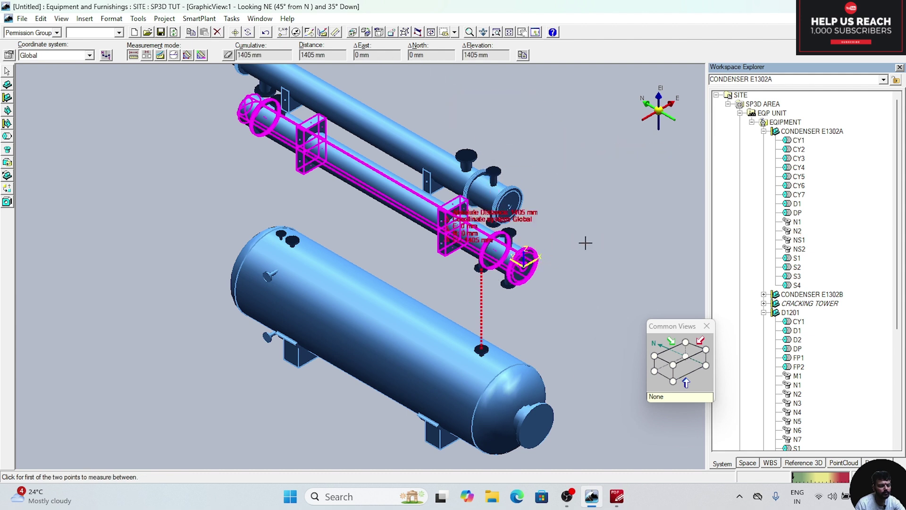
pyautogui.press('Escape')
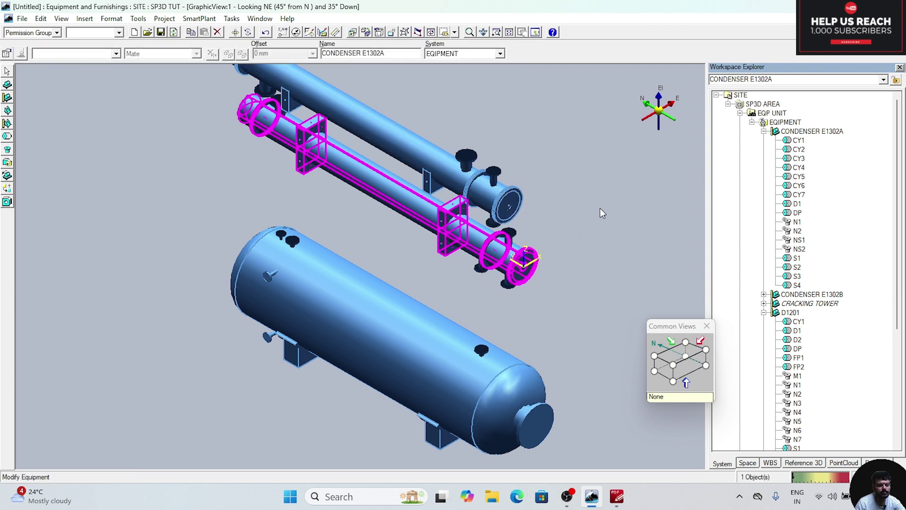
# - Set the North coordinate of CONDENSER E1302B to 294155 mm in its Position and Orientation properties and accept the change
pyautogui.click(491, 188)
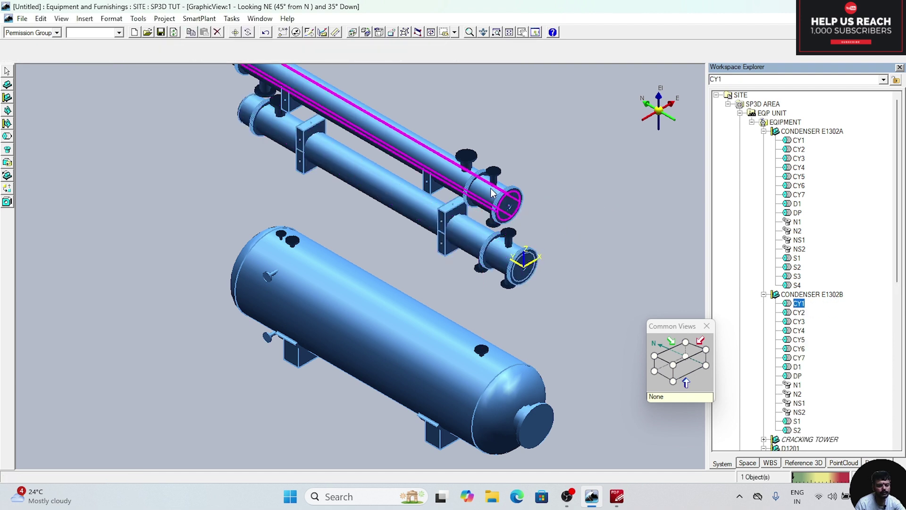
pyautogui.click(824, 294)
pyautogui.rightClick(824, 294)
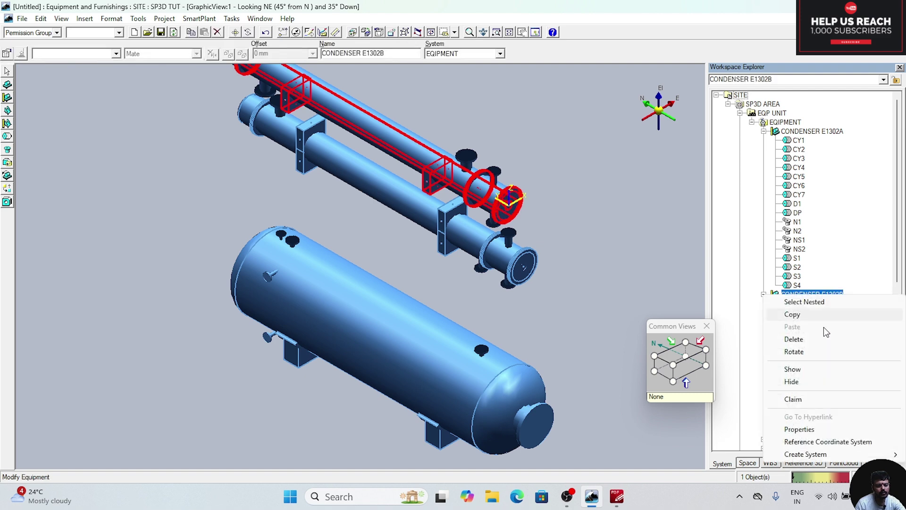
pyautogui.click(800, 429)
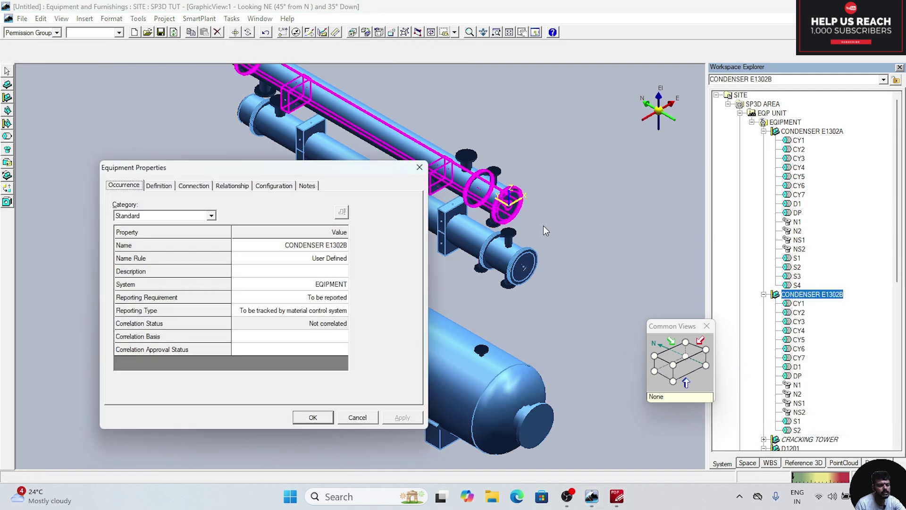
pyautogui.click(211, 216)
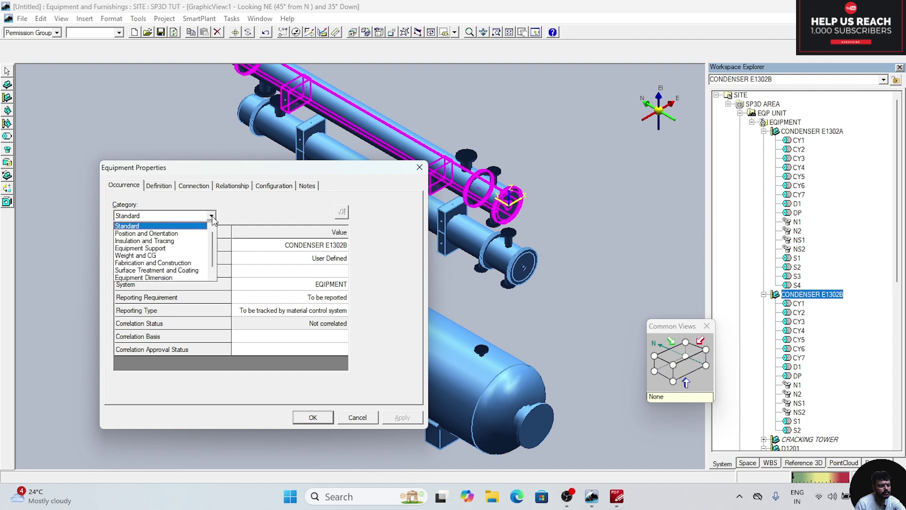
pyautogui.click(171, 236)
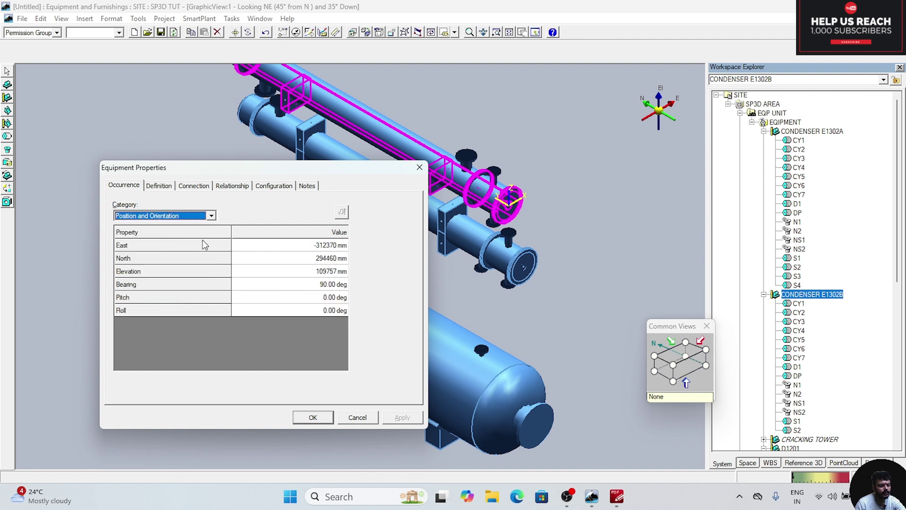
pyautogui.click(330, 259)
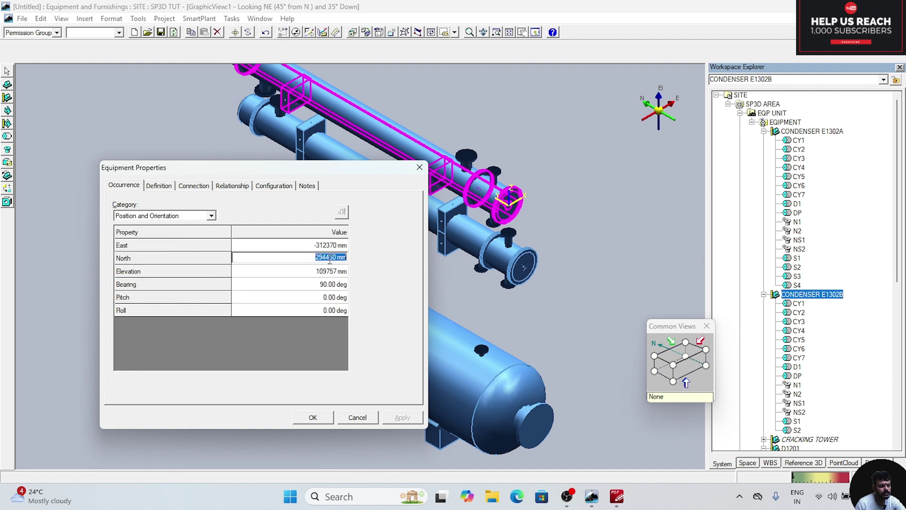
pyautogui.click(337, 258)
pyautogui.press('BackSpace')
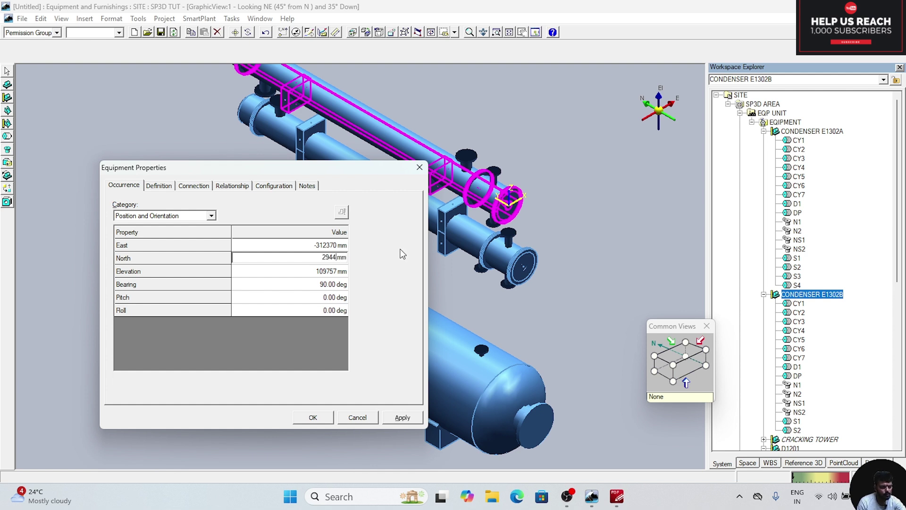
pyautogui.write('155')
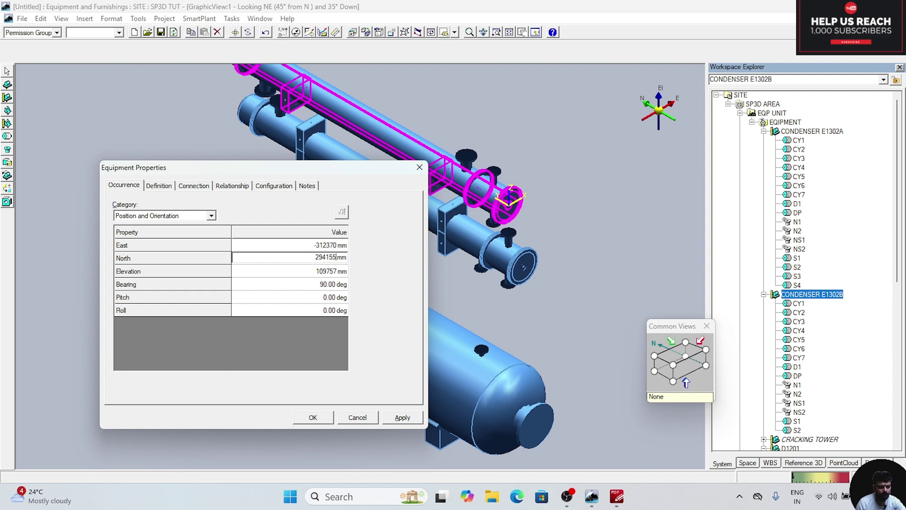
pyautogui.click(404, 418)
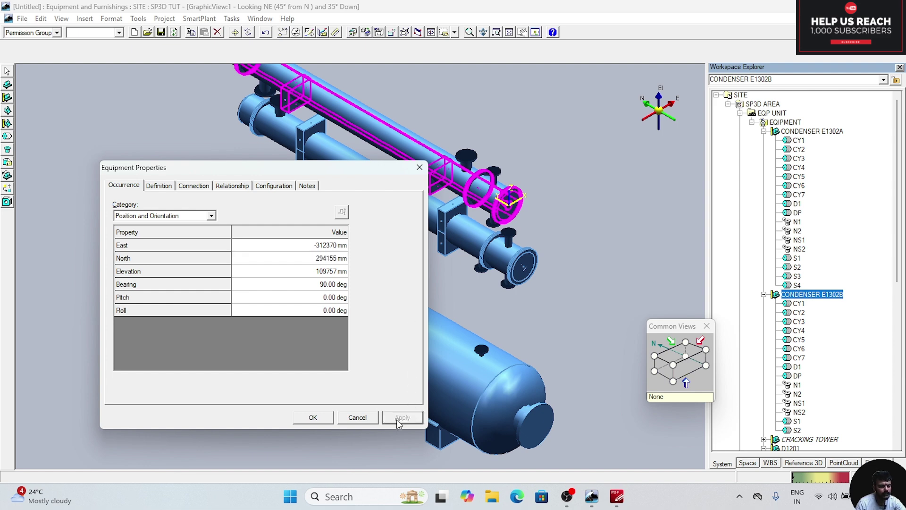
pyautogui.click(317, 417)
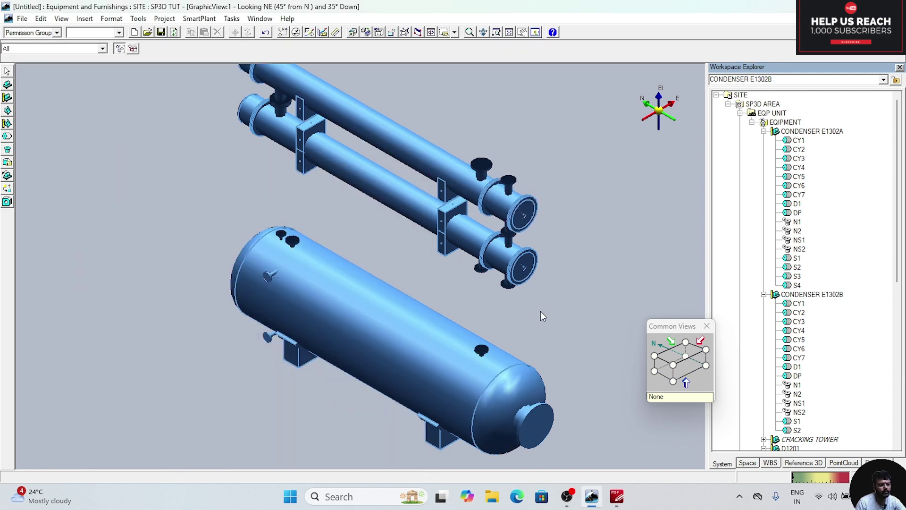
# - Collapse CONDENSER E1302A, D1201 and CONDENSER E1302B in the system hierarchy
pyautogui.moveTo(540, 310); pyautogui.dragTo(532, 289, button='middle')
pyautogui.scroll(1, 520, 290)
pyautogui.scroll(-2, 520, 290)
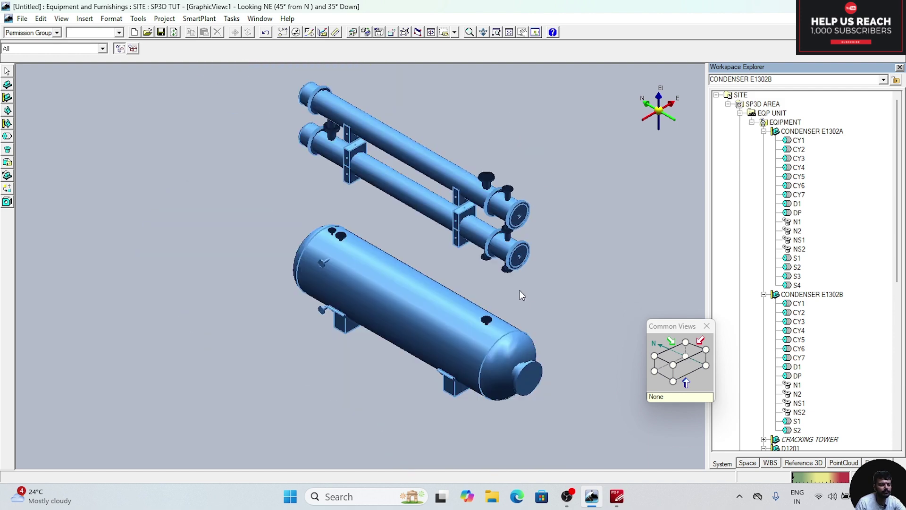
pyautogui.scroll(-1, 534, 291)
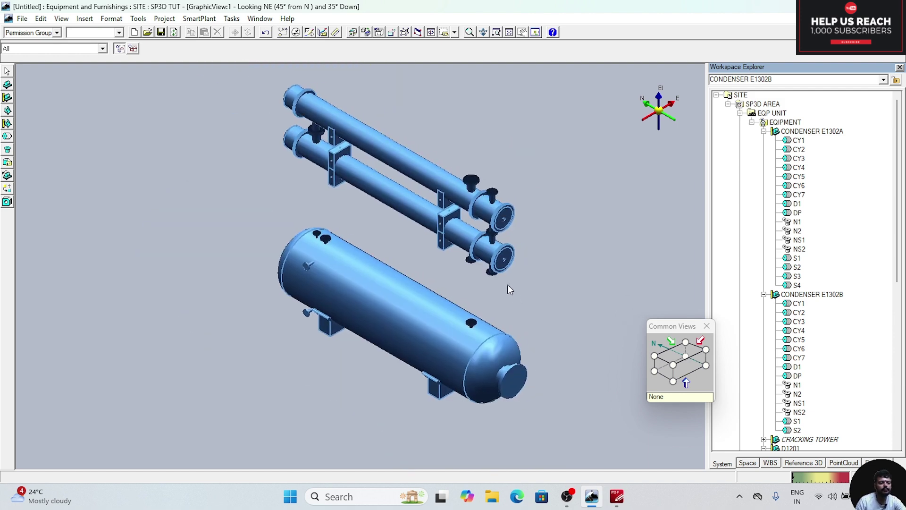
pyautogui.click(764, 131)
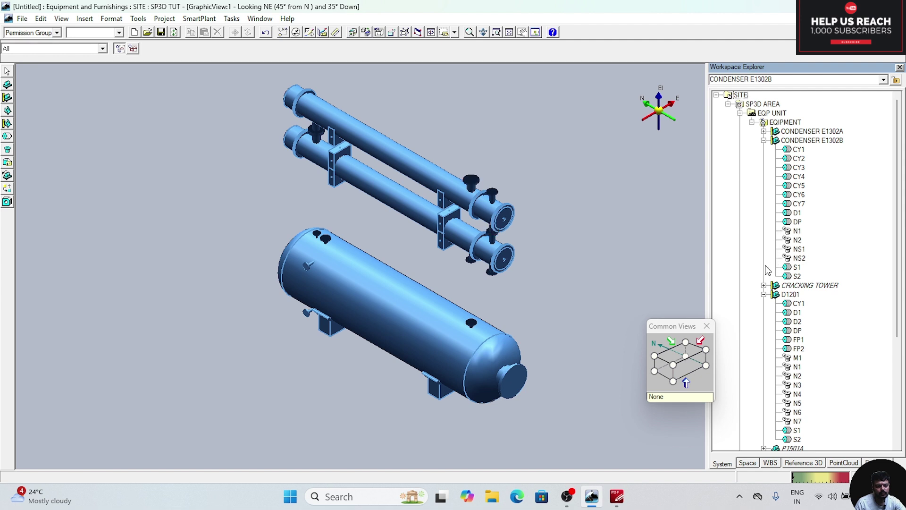
pyautogui.click(763, 294)
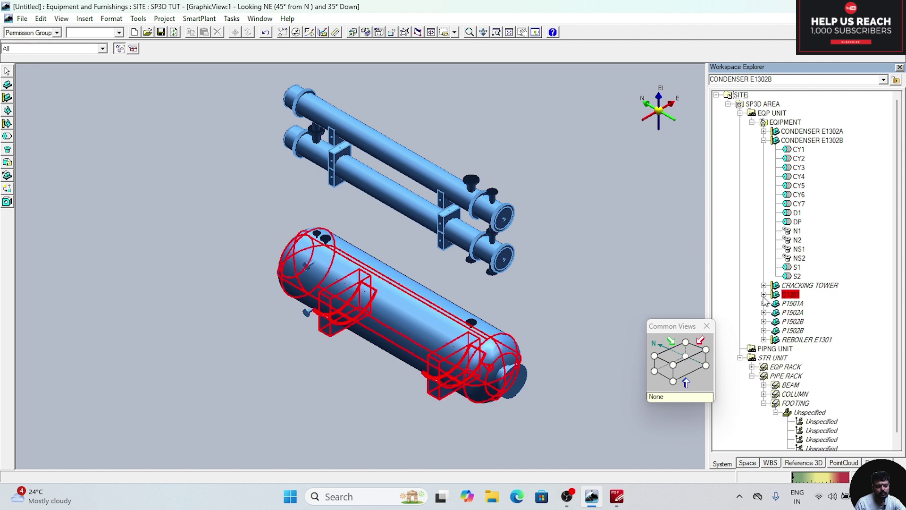
pyautogui.click(764, 140)
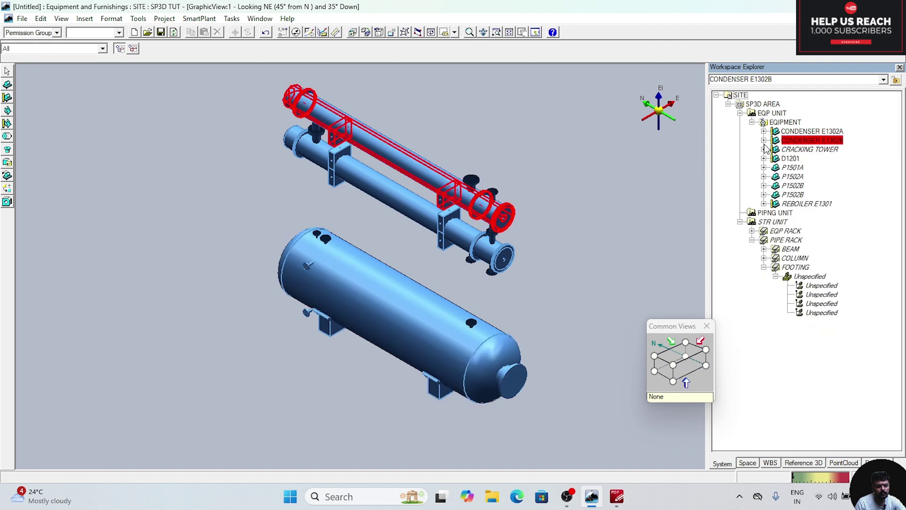
# - Switch to the Piping task and set the selection filter to All
pyautogui.click(772, 213)
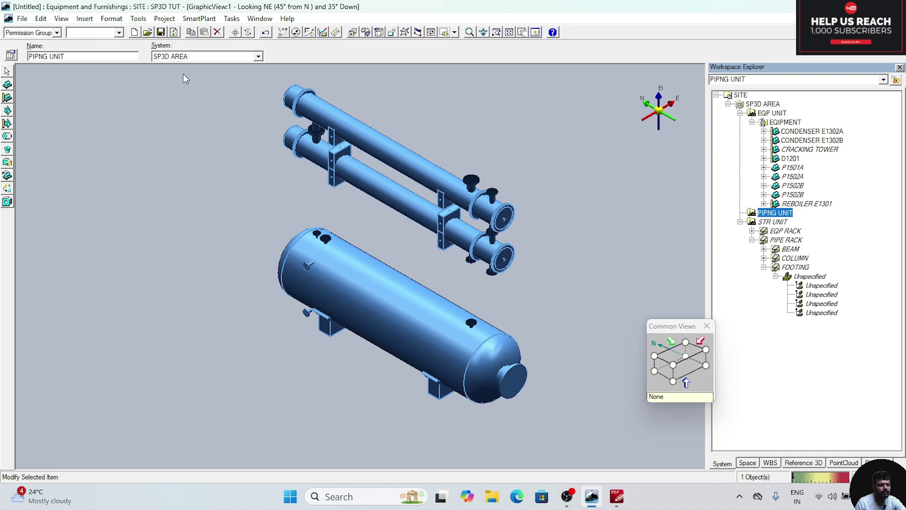
pyautogui.click(232, 18)
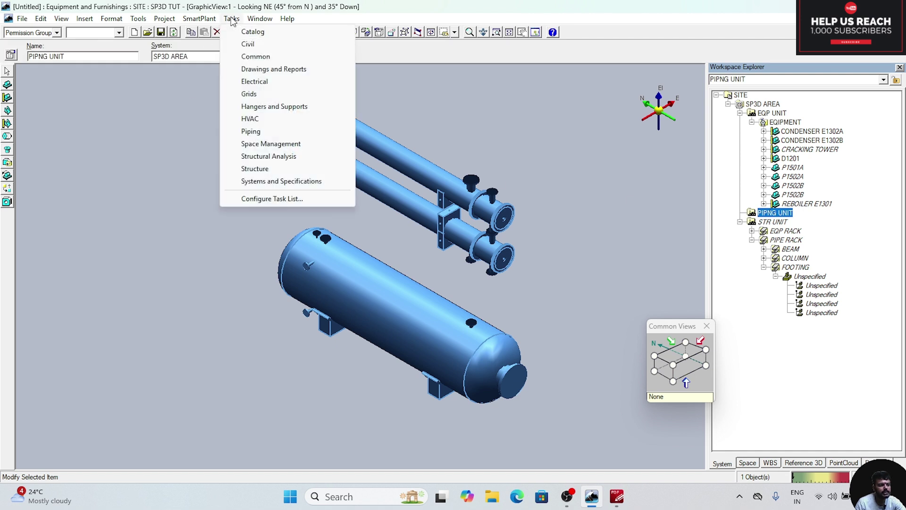
pyautogui.click(273, 131)
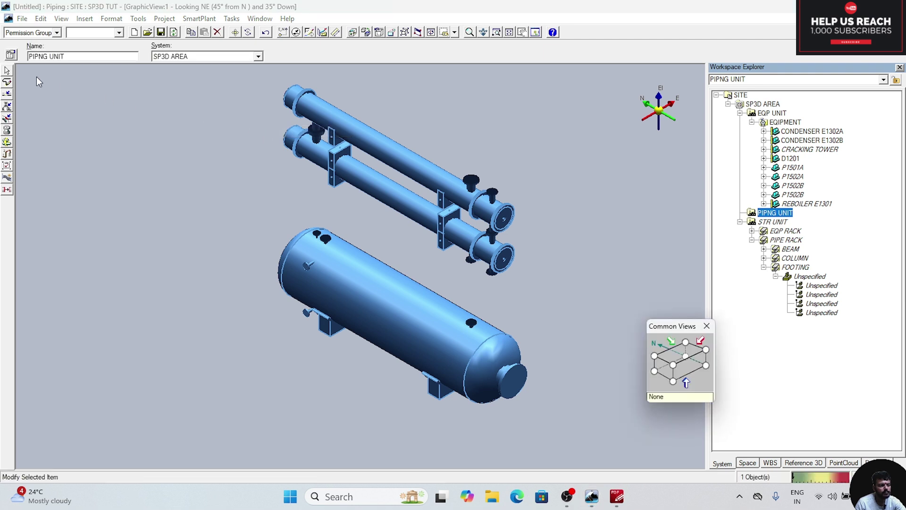
pyautogui.click(9, 73)
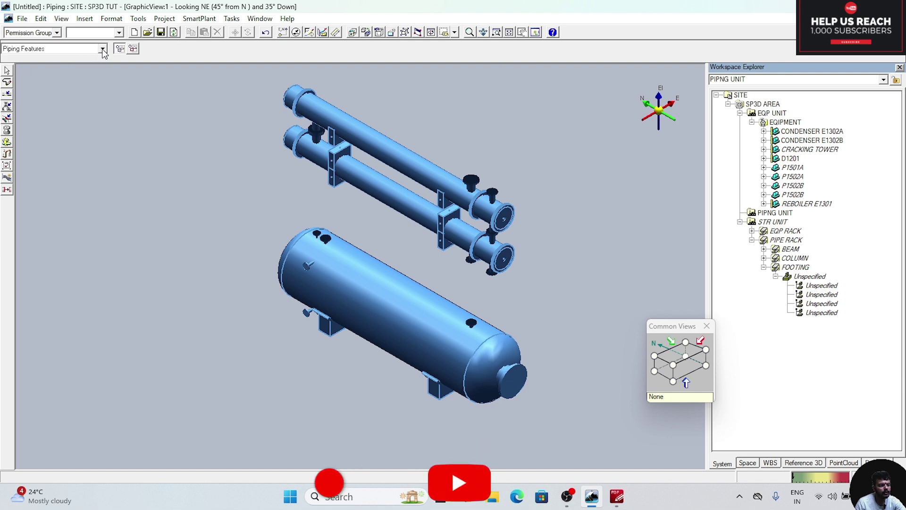
pyautogui.click(102, 49)
pyautogui.click(14, 163)
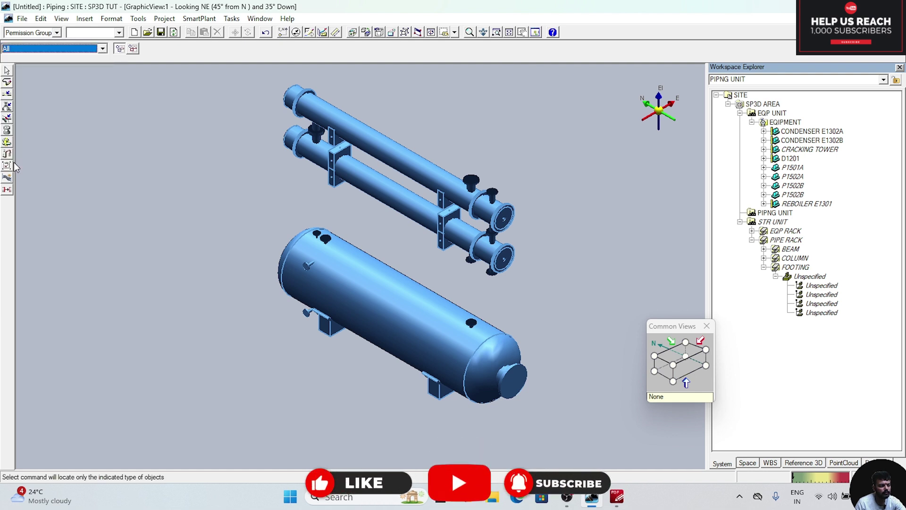
# - Create a new piping system named PIPING under PIPNG UNIT
pyautogui.click(769, 218)
pyautogui.rightClick(771, 219)
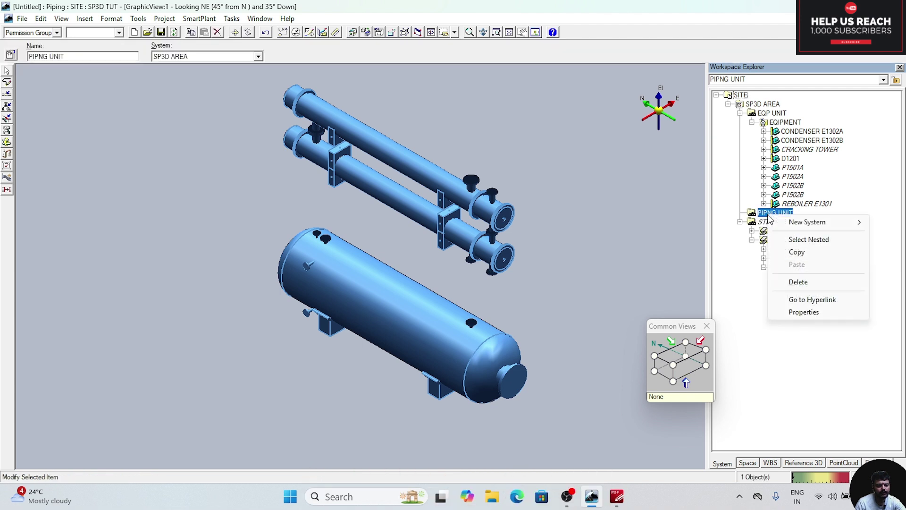
pyautogui.moveTo(802, 223)
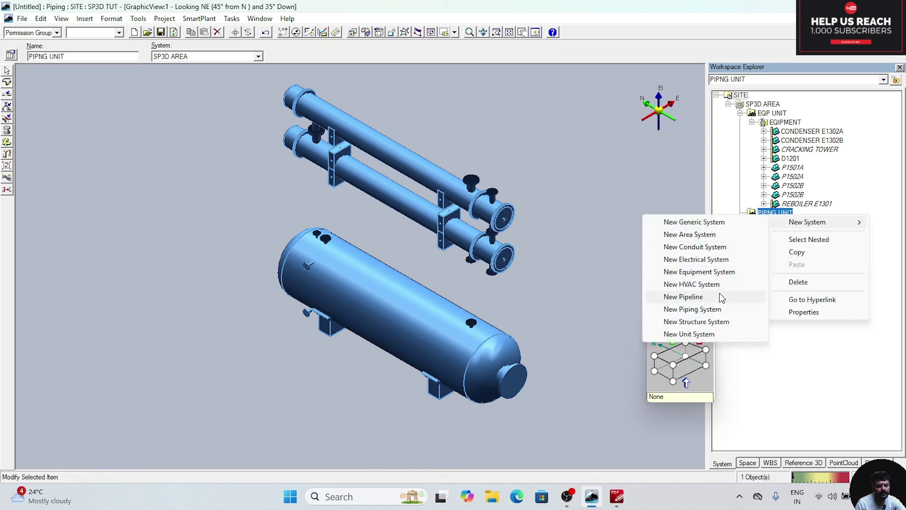
pyautogui.click(716, 310)
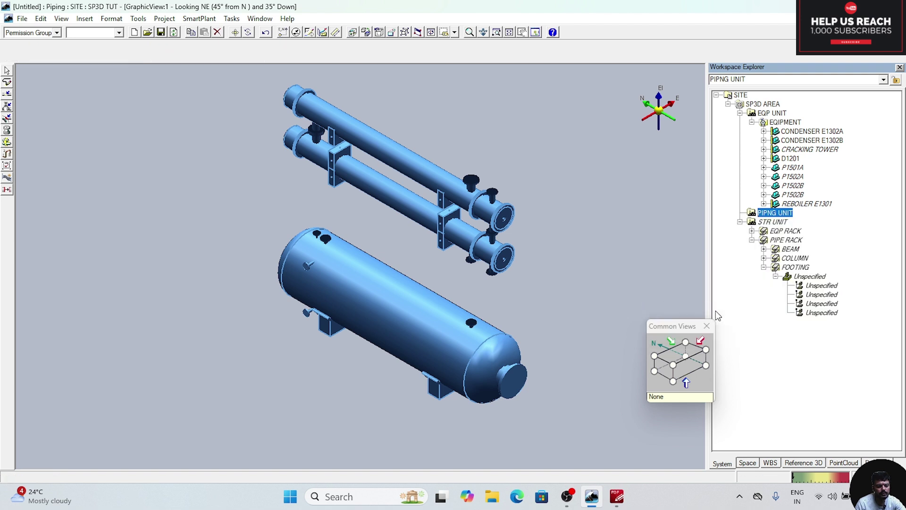
pyautogui.click(387, 242)
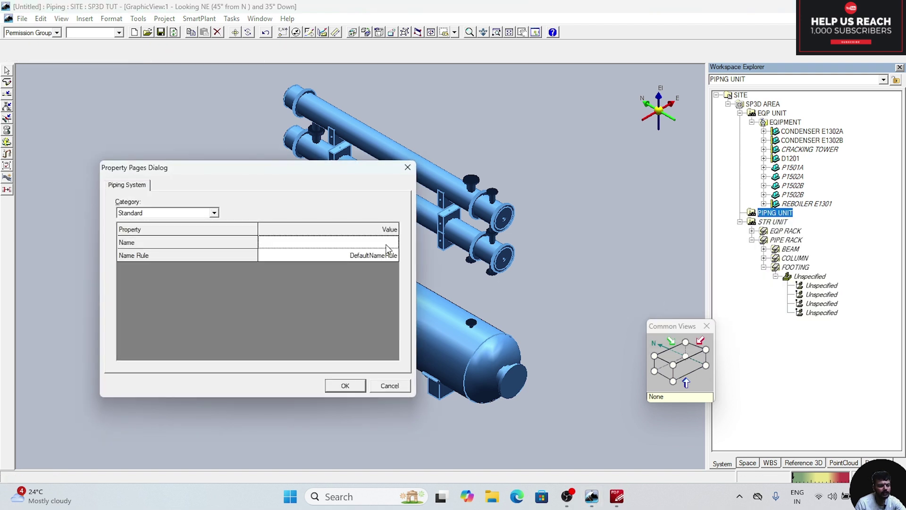
pyautogui.write('pipi')
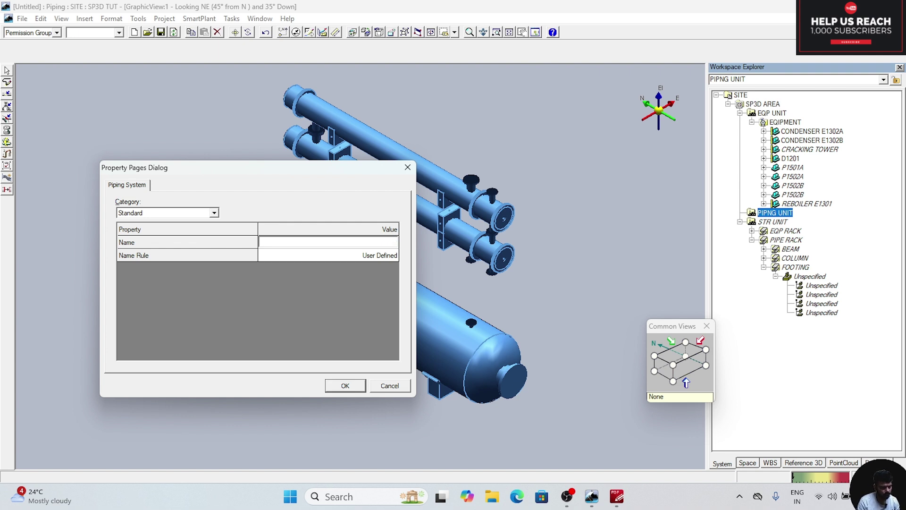
pyautogui.write('PIPING')
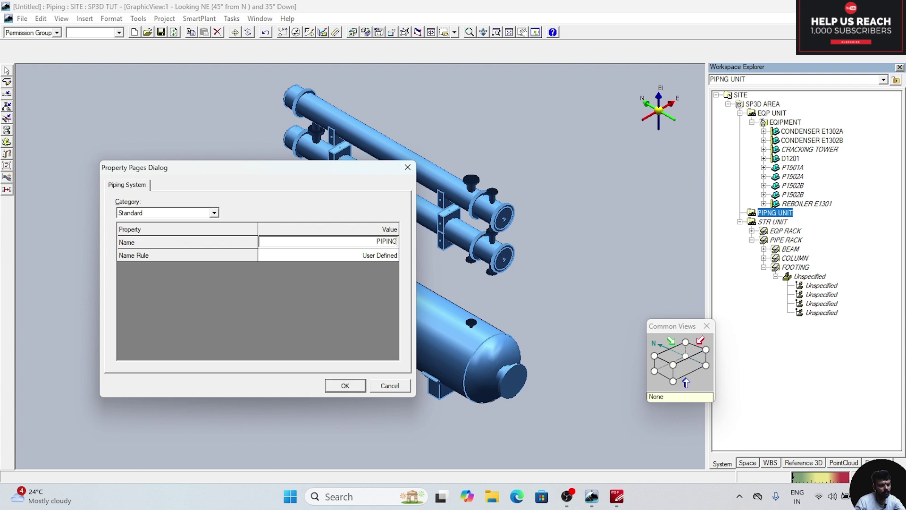
pyautogui.click(345, 387)
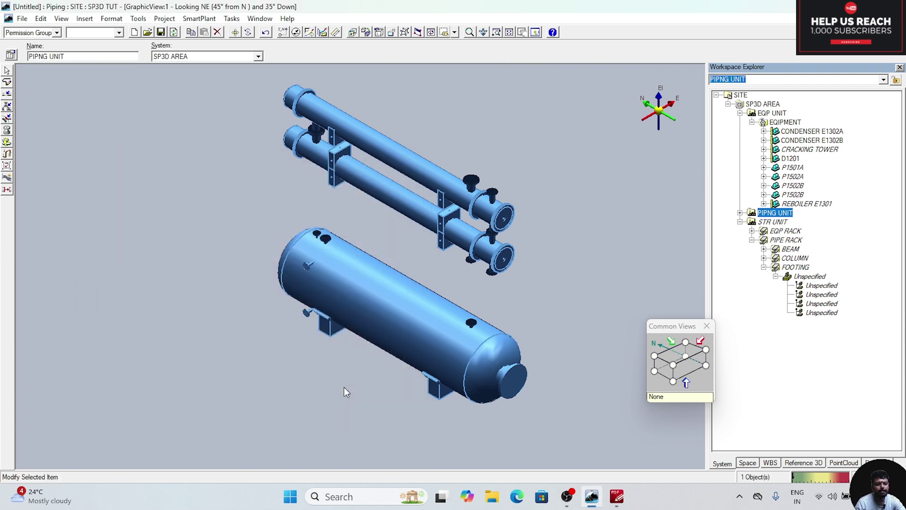
# - Create a new pipeline named 80-B-7 under the PIPING system and select it in the hierarchy
pyautogui.click(740, 213)
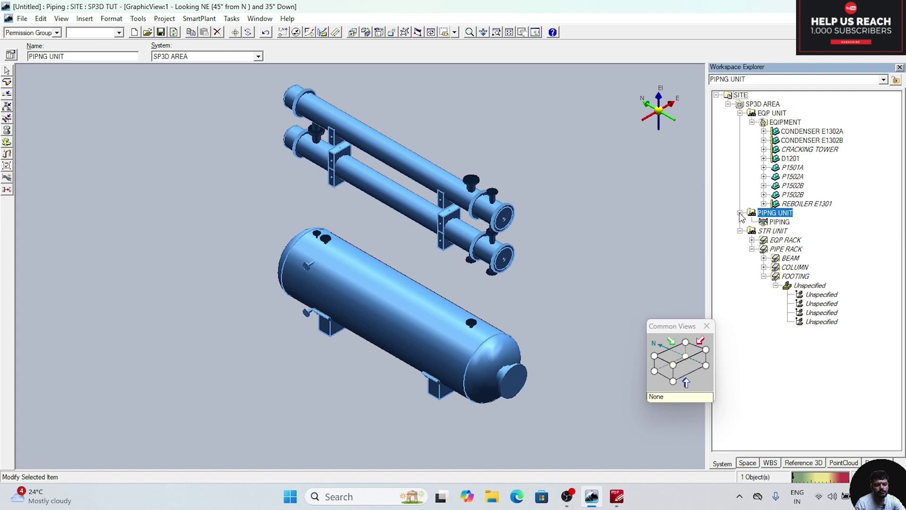
pyautogui.click(780, 222)
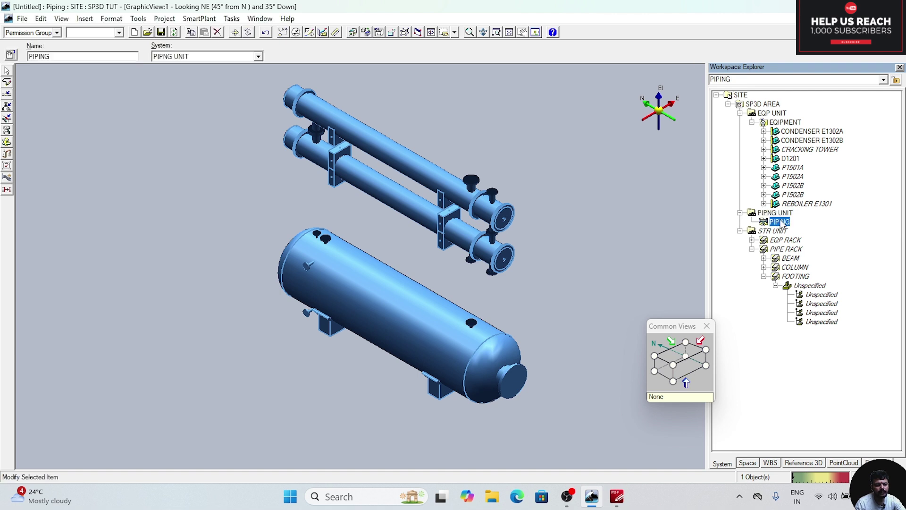
pyautogui.rightClick(781, 223)
pyautogui.moveTo(821, 227)
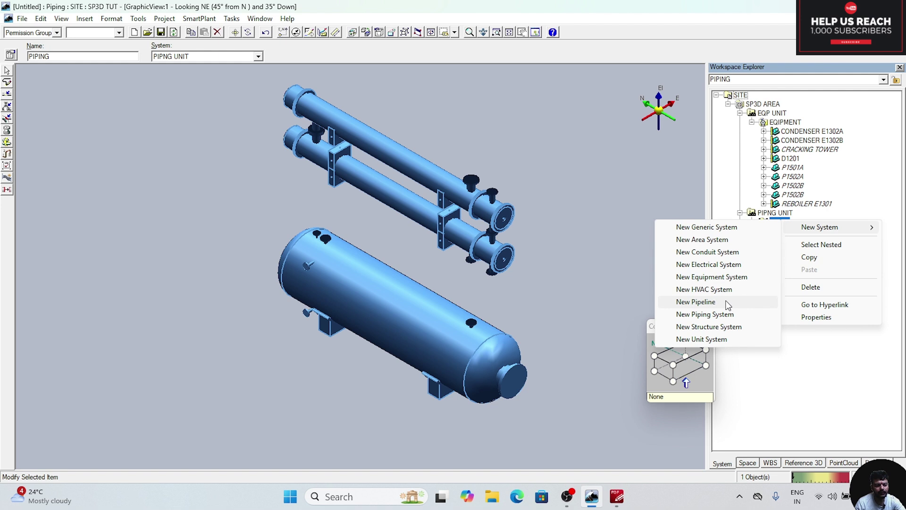
pyautogui.click(696, 301)
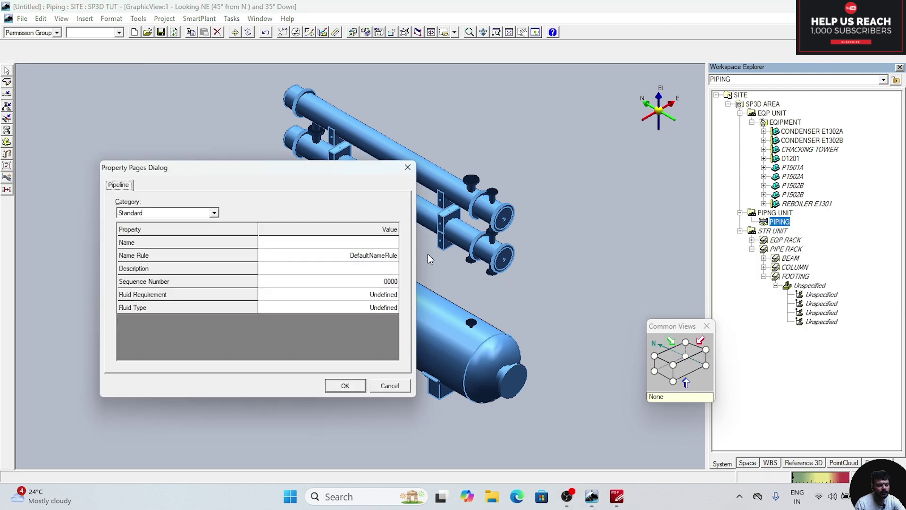
pyautogui.click(389, 241)
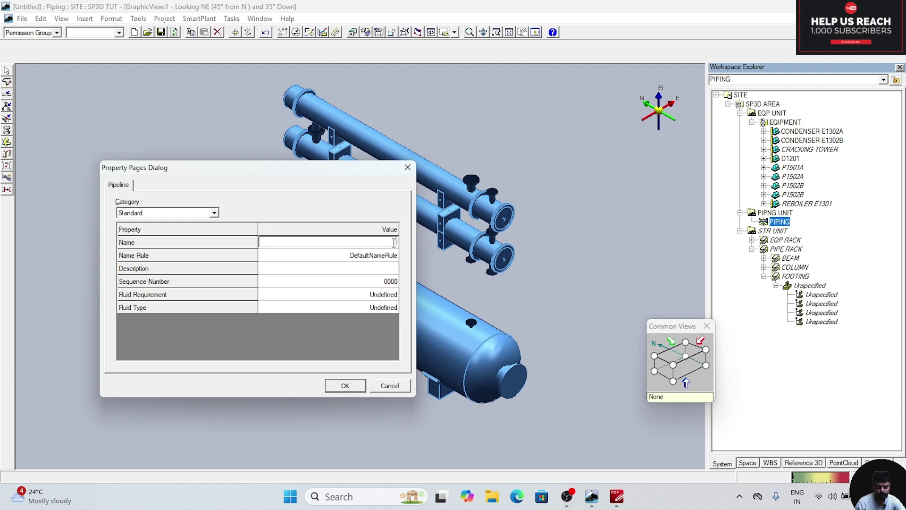
pyautogui.write('80')
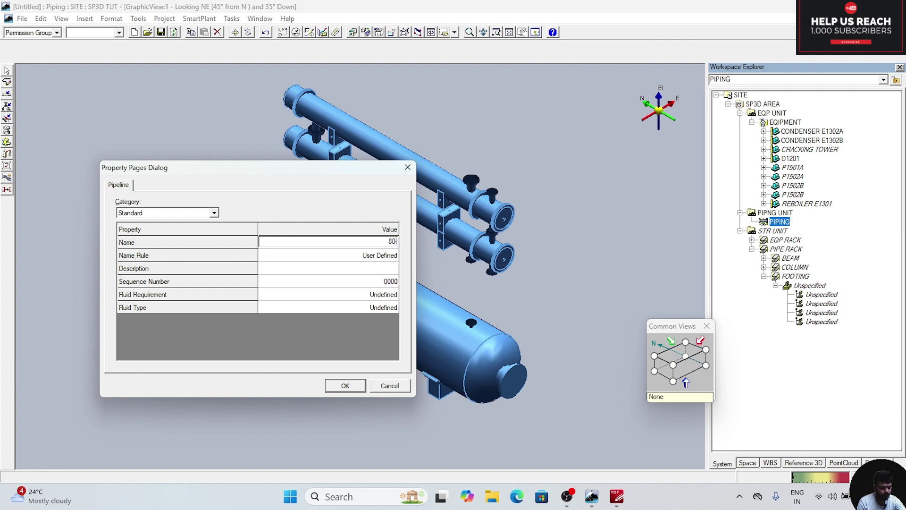
pyautogui.write('-B')
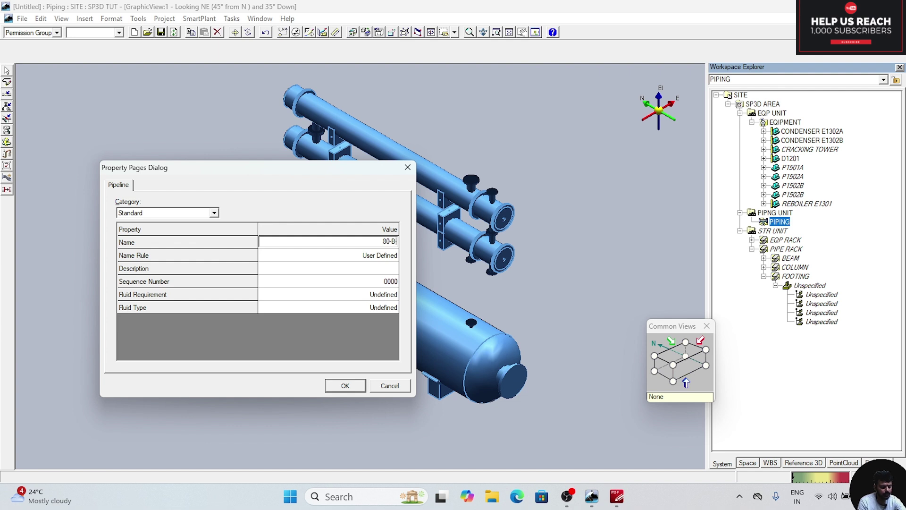
pyautogui.write('-7')
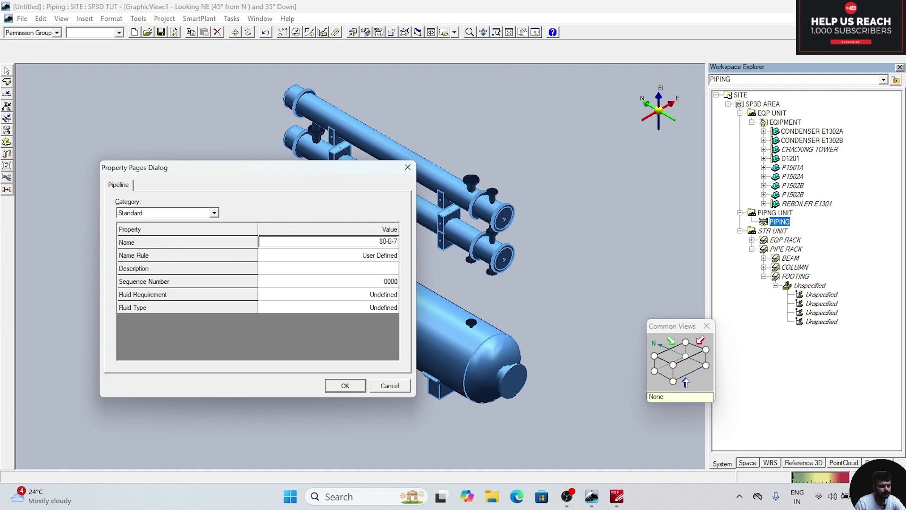
pyautogui.click(345, 386)
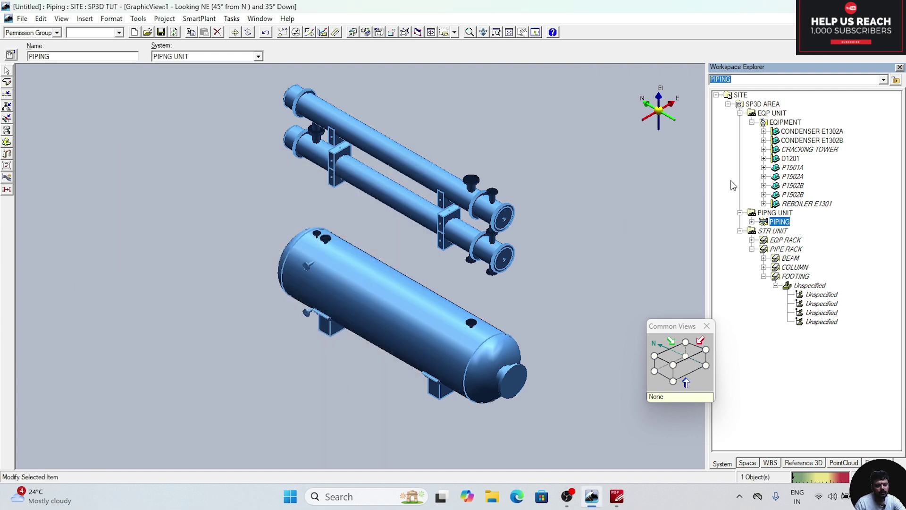
pyautogui.click(753, 222)
pyautogui.click(787, 231)
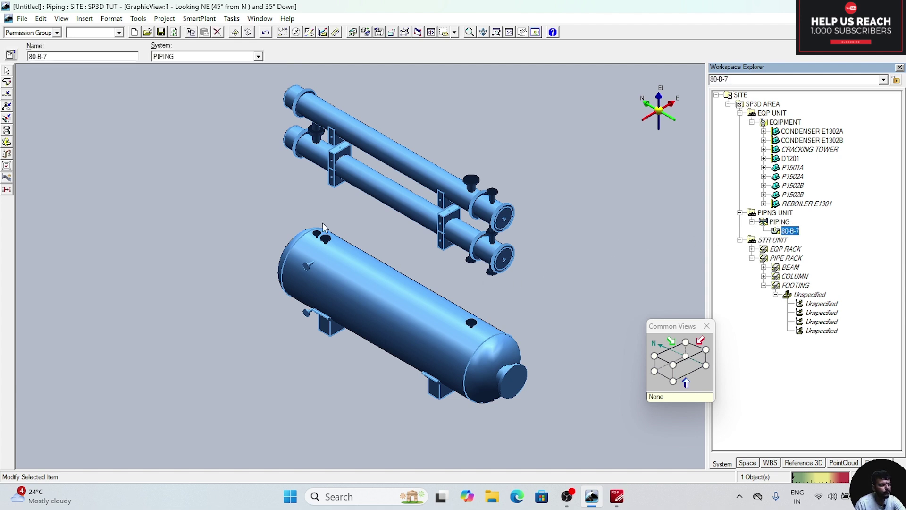
# - Examine the nominal size and pressure rating in the properties of nozzle N1 on drum D1201
pyautogui.click(8, 107)
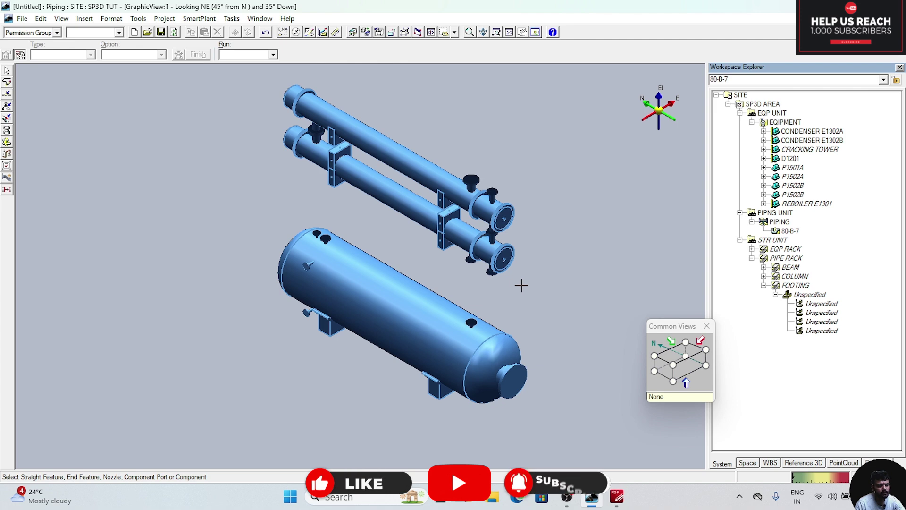
pyautogui.press('Escape')
pyautogui.scroll(5, 511, 288)
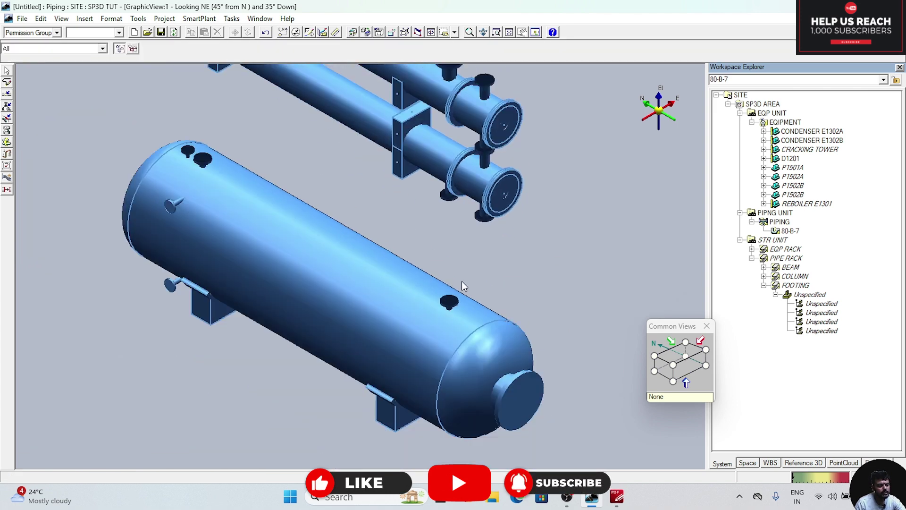
pyautogui.click(451, 303)
pyautogui.moveTo(453, 302)
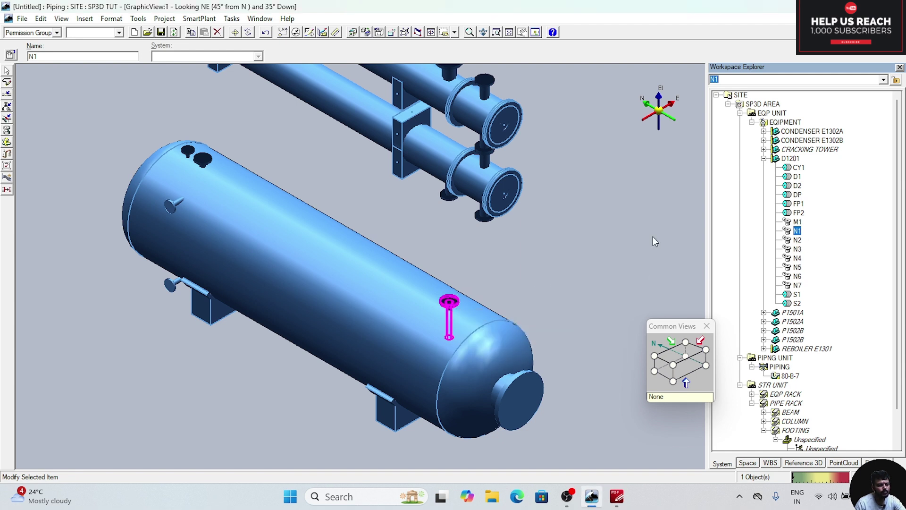
pyautogui.click(797, 232)
pyautogui.click(7, 71)
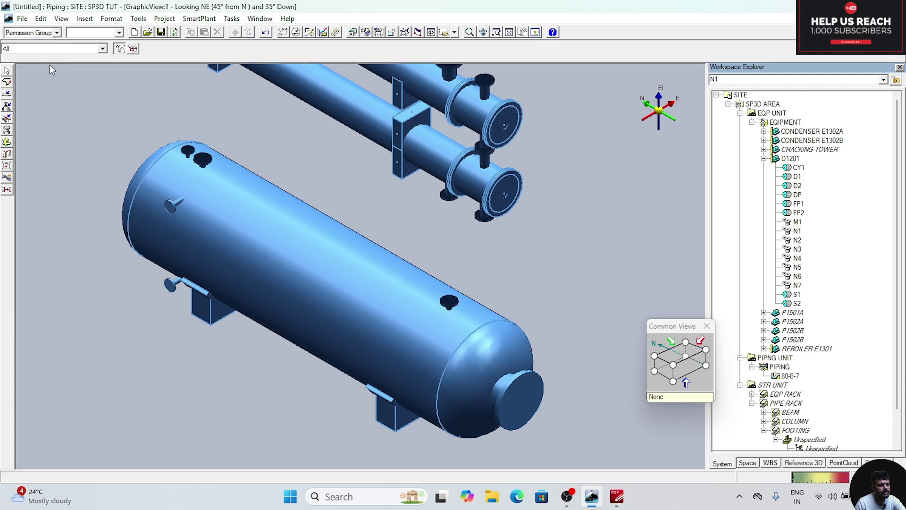
pyautogui.click(448, 303)
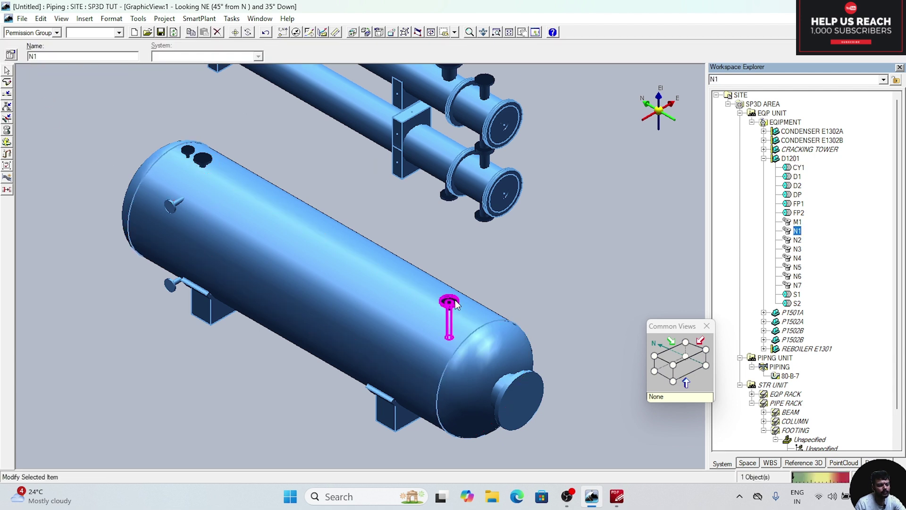
pyautogui.rightClick(453, 301)
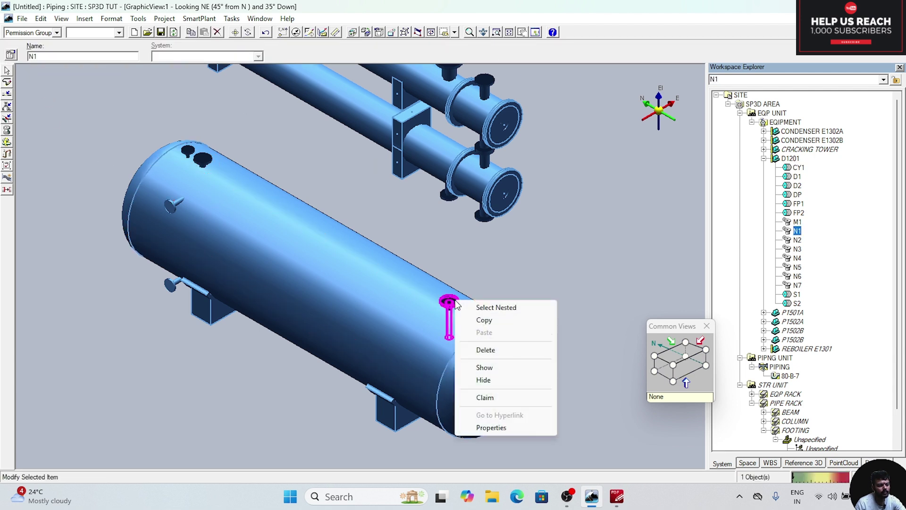
pyautogui.click(491, 427)
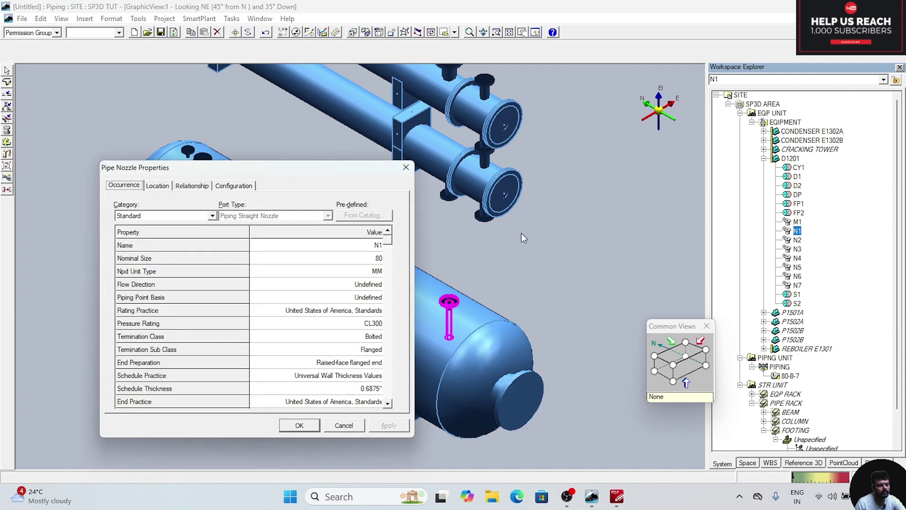
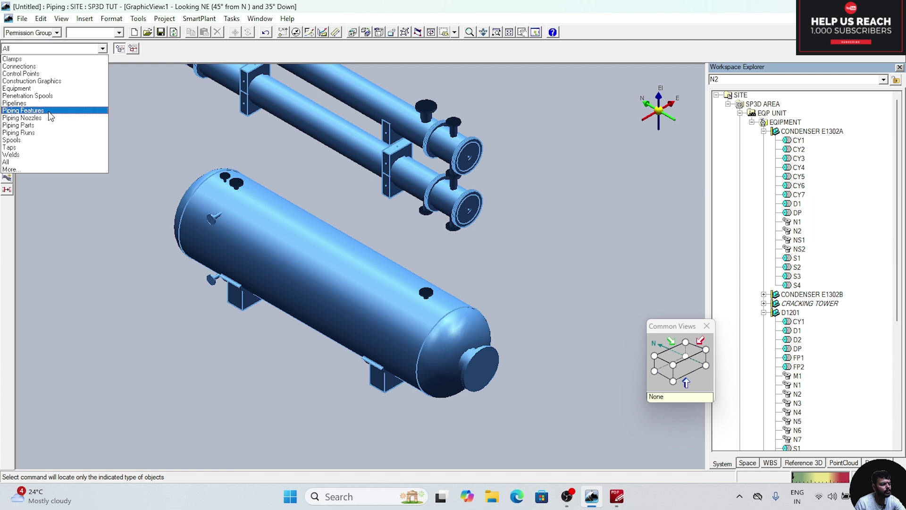
# - Set the selection filter to Piping Features and start inserting a piping component on a new pipe run at nozzle N1 of D1201
pyautogui.click(50, 111)
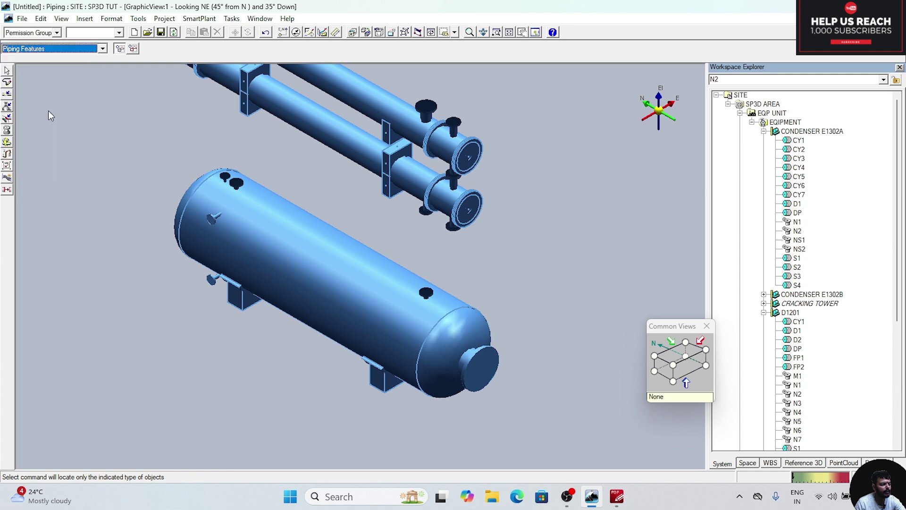
pyautogui.click(8, 108)
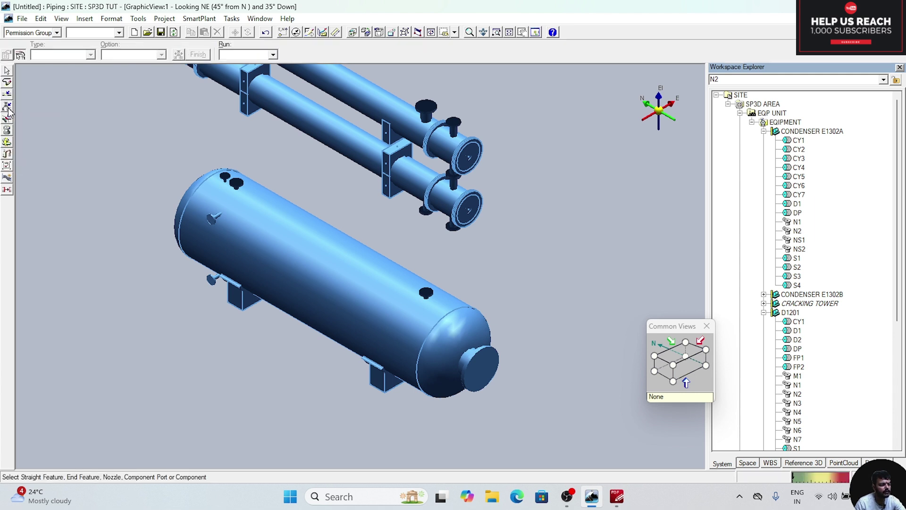
pyautogui.click(426, 292)
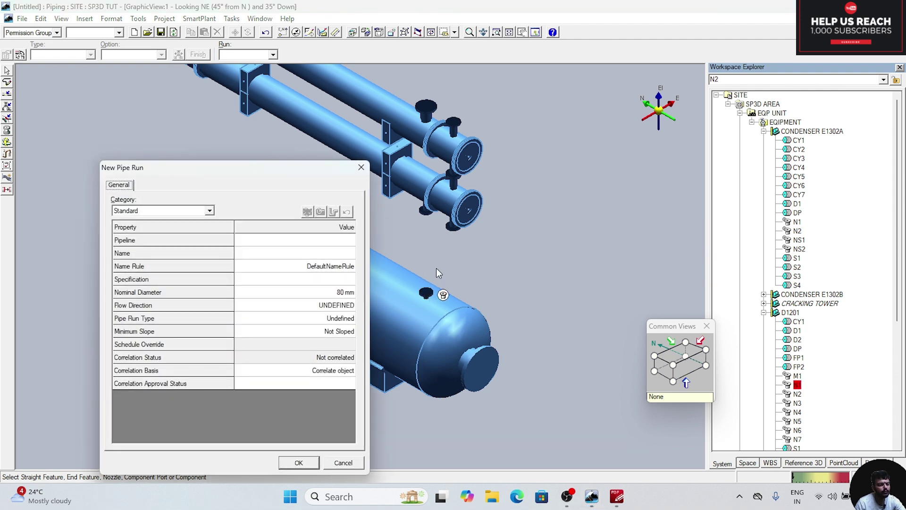
# - Assign the new pipe run to pipeline 80-B-7 from the PIPING system under PIPNG UNIT
pyautogui.click(274, 243)
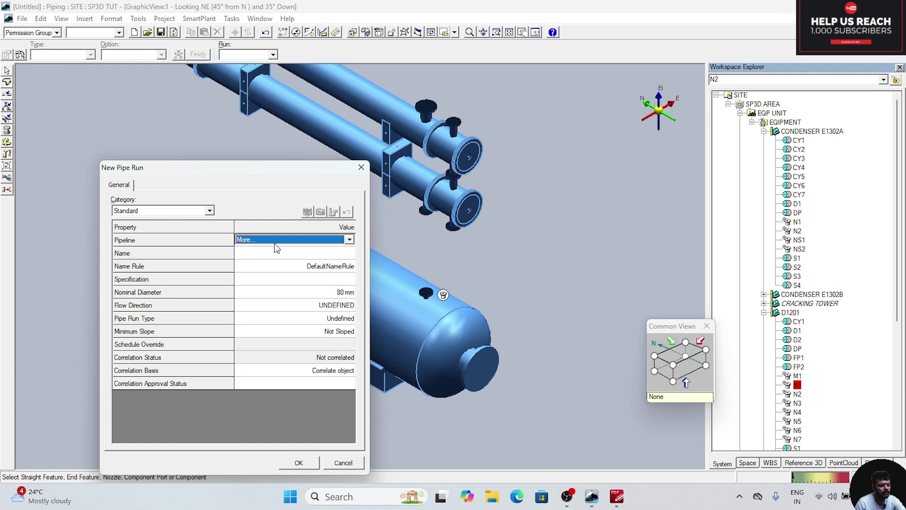
pyautogui.click(350, 241)
pyautogui.click(350, 241)
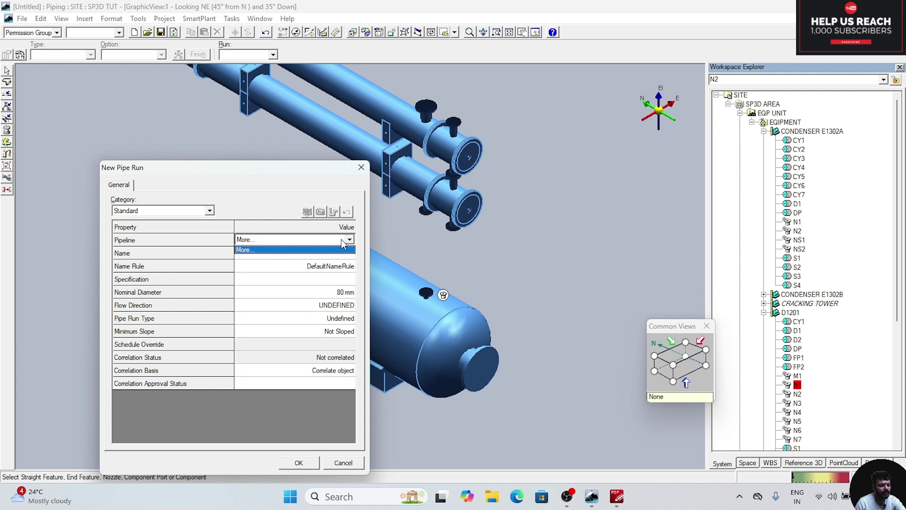
pyautogui.click(284, 250)
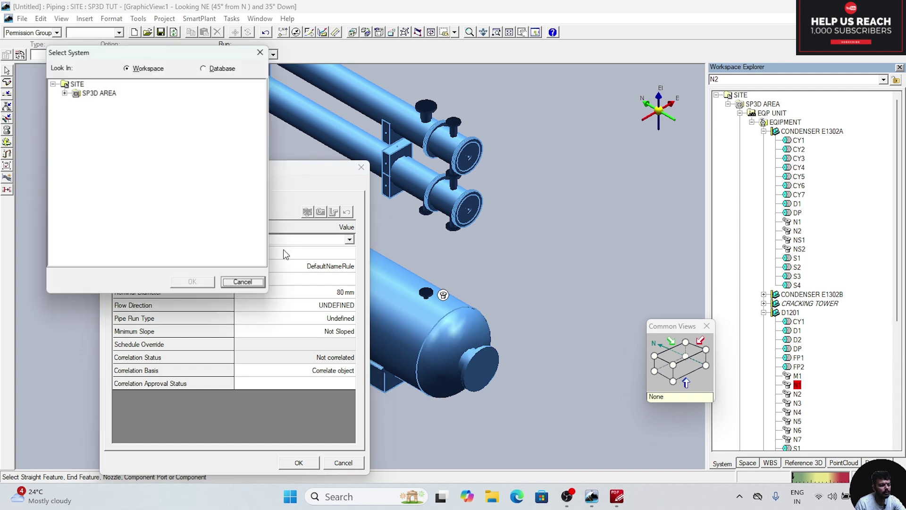
pyautogui.click(64, 93)
pyautogui.click(76, 102)
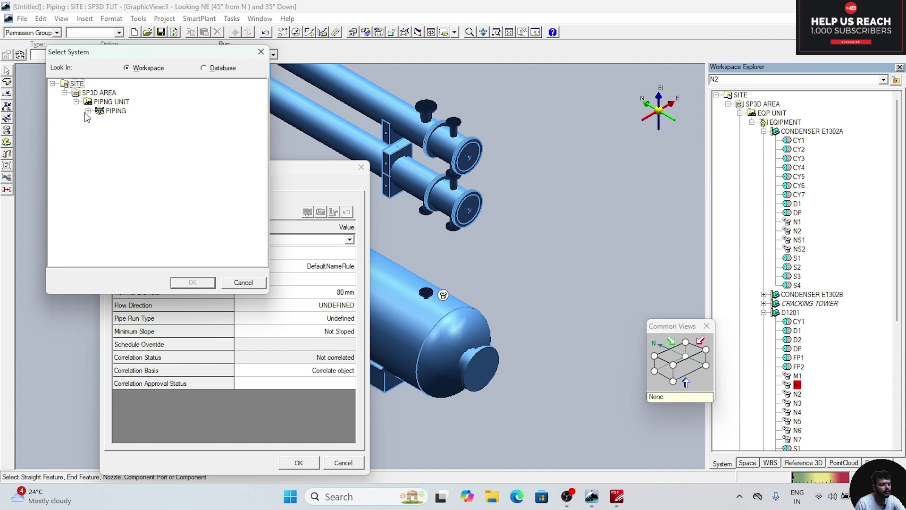
pyautogui.click(88, 111)
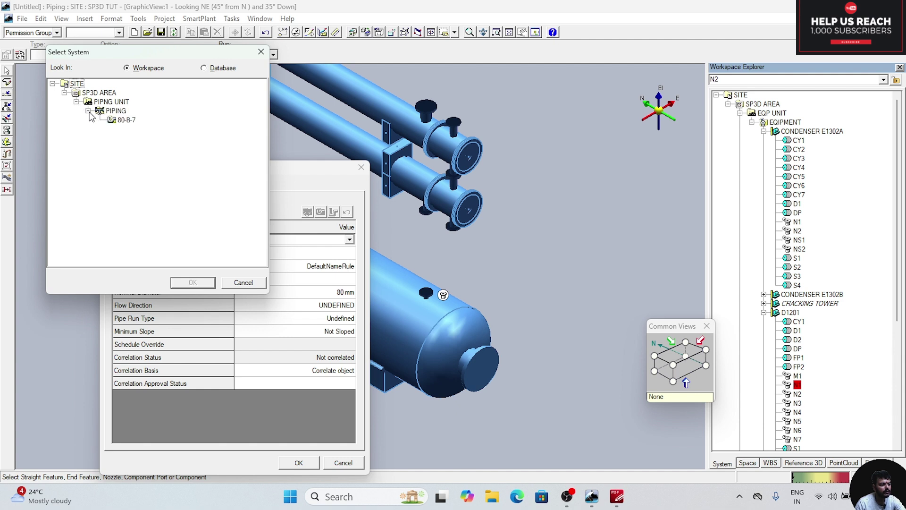
pyautogui.click(132, 120)
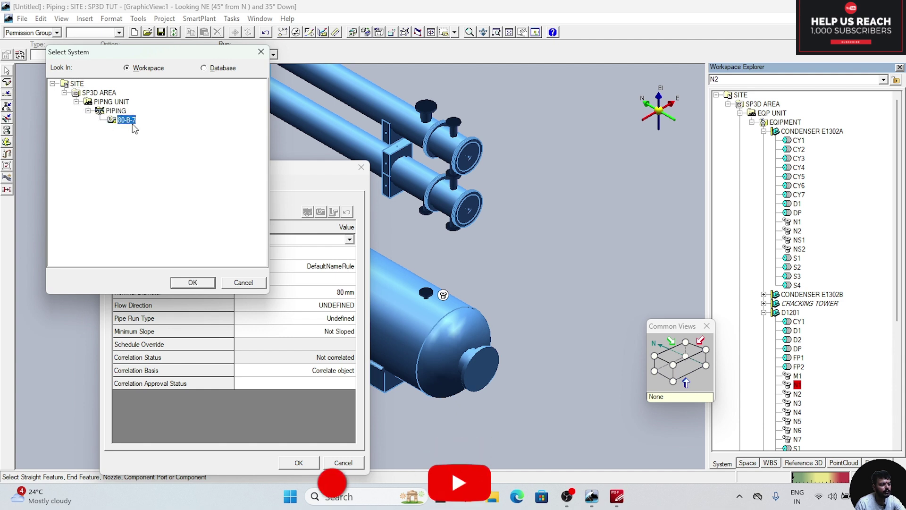
pyautogui.click(193, 282)
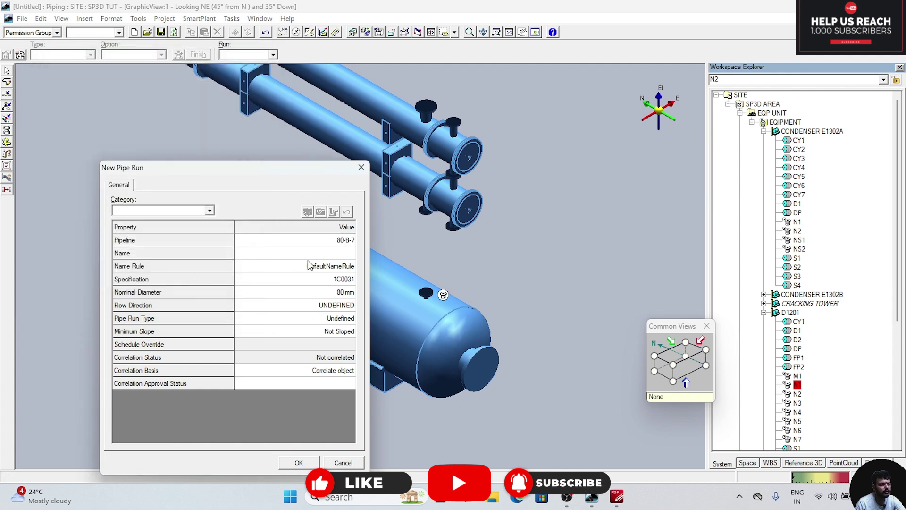
# - Set the new pipe run's specification to 2C0032 and its nominal diameter to 3 in
pyautogui.click(322, 253)
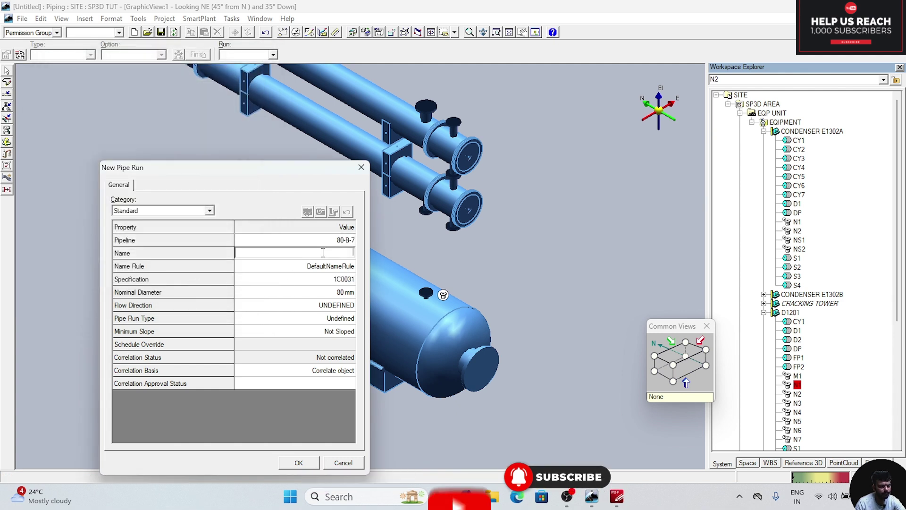
pyautogui.click(327, 278)
pyautogui.click(350, 279)
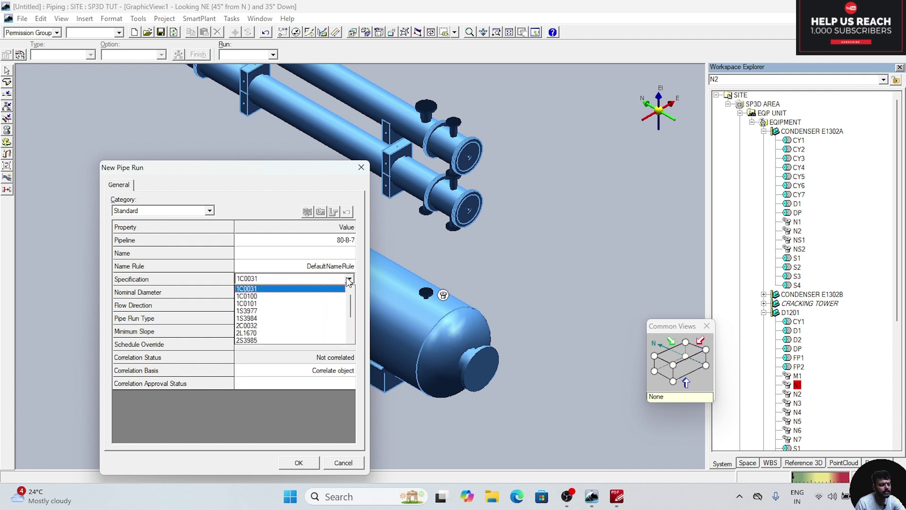
pyautogui.click(264, 325)
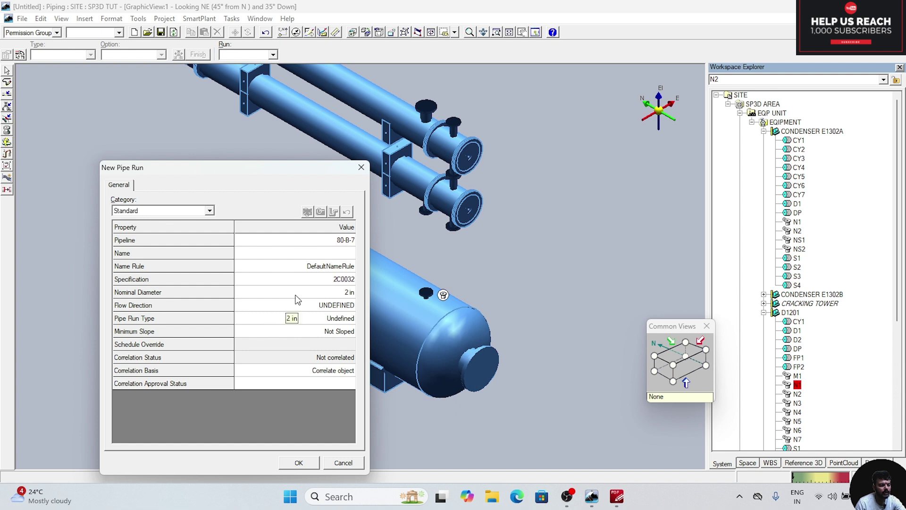
pyautogui.click(331, 294)
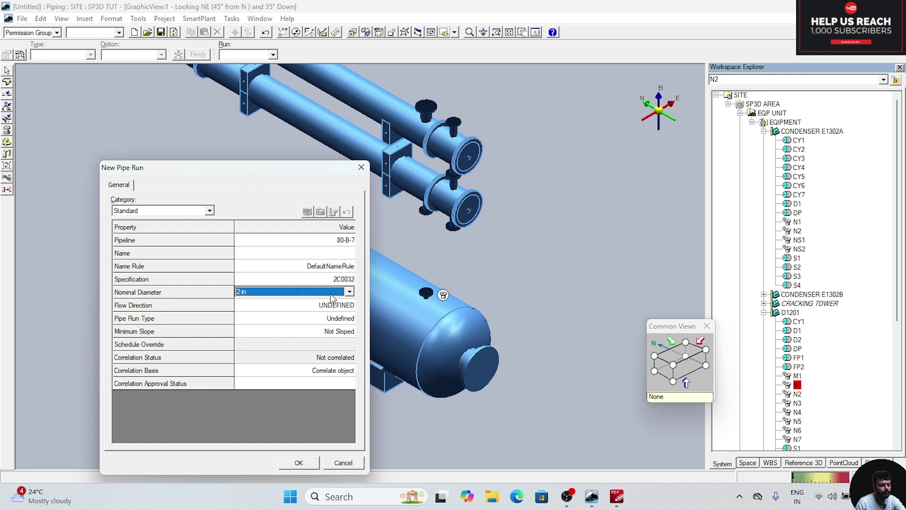
pyautogui.click(350, 293)
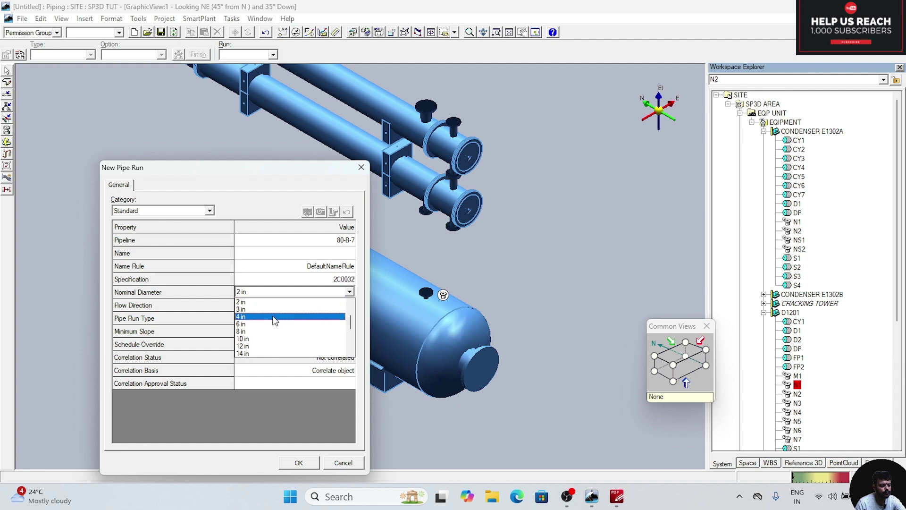
pyautogui.click(266, 314)
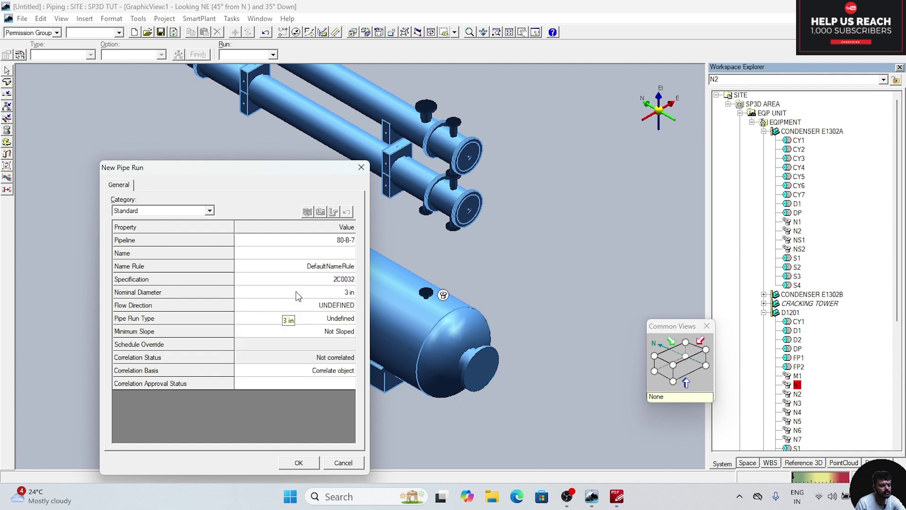
# - Name the new pipe run P1
pyautogui.click(341, 257)
pyautogui.write('F')
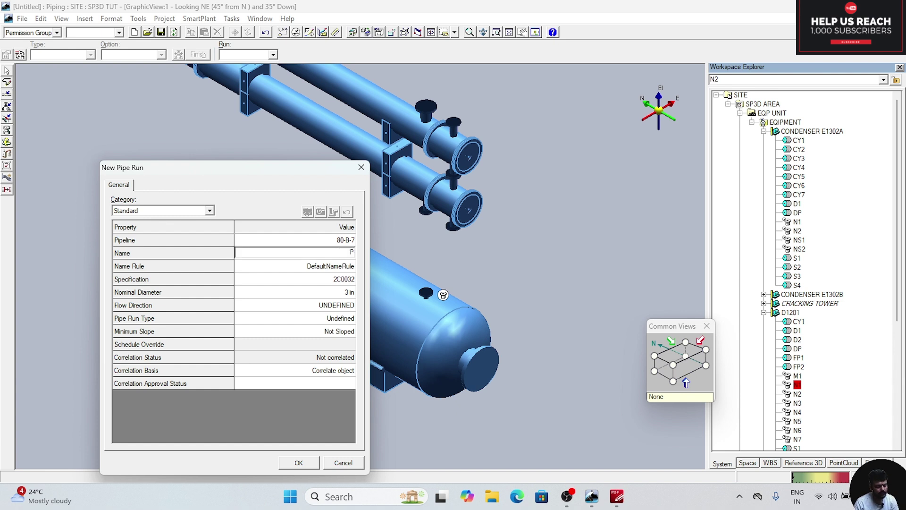
pyautogui.write('1')
pyautogui.press('Return')
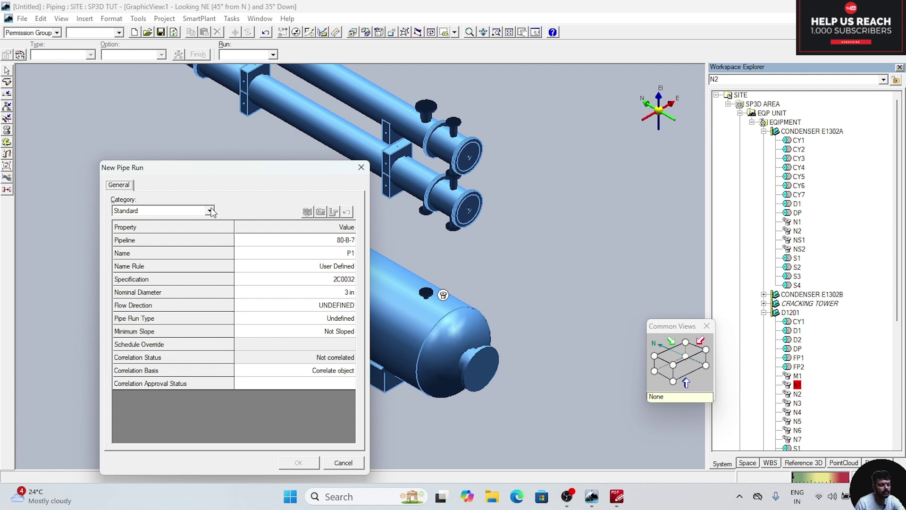
# - Set the pipe run's design maximum temperature and design maximum pressure to 0 and create the run
pyautogui.click(210, 211)
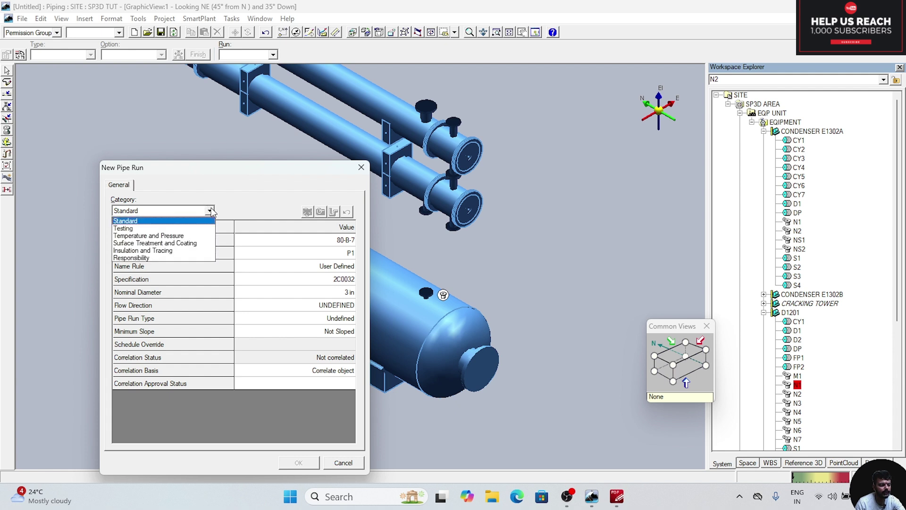
pyautogui.click(185, 237)
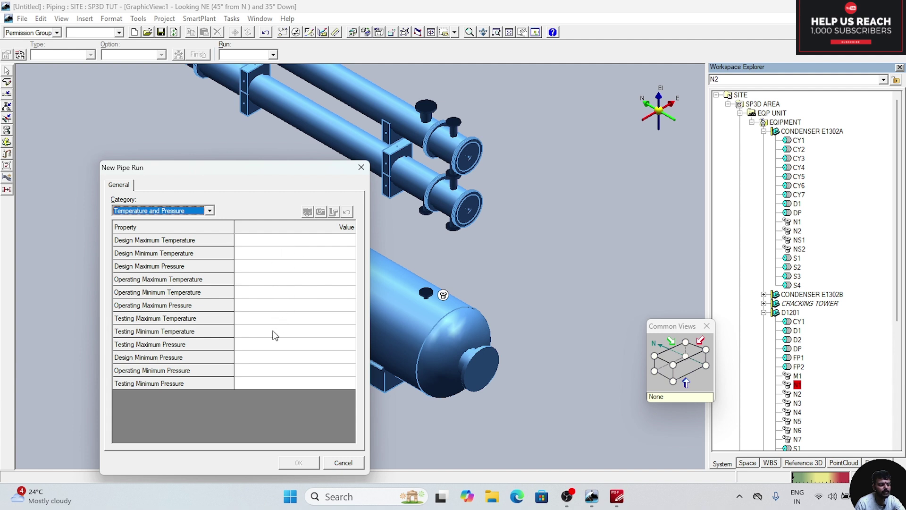
pyautogui.click(325, 239)
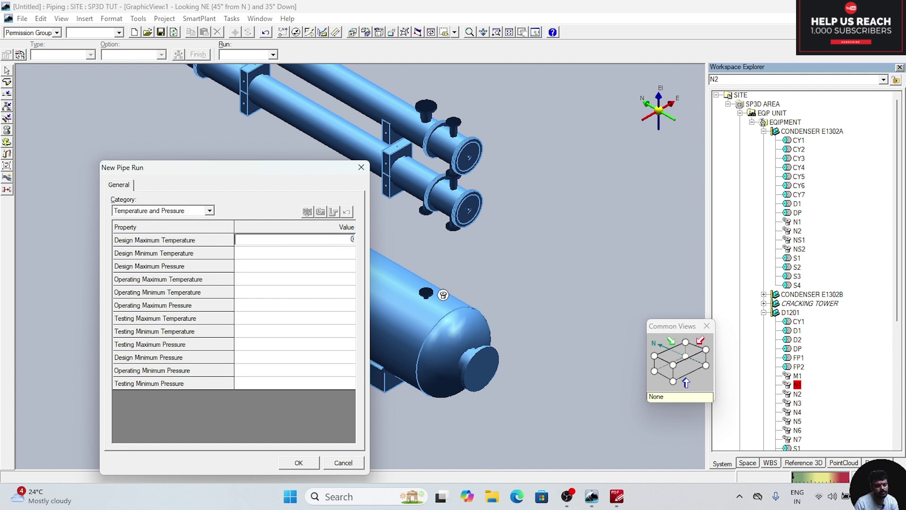
pyautogui.click(347, 266)
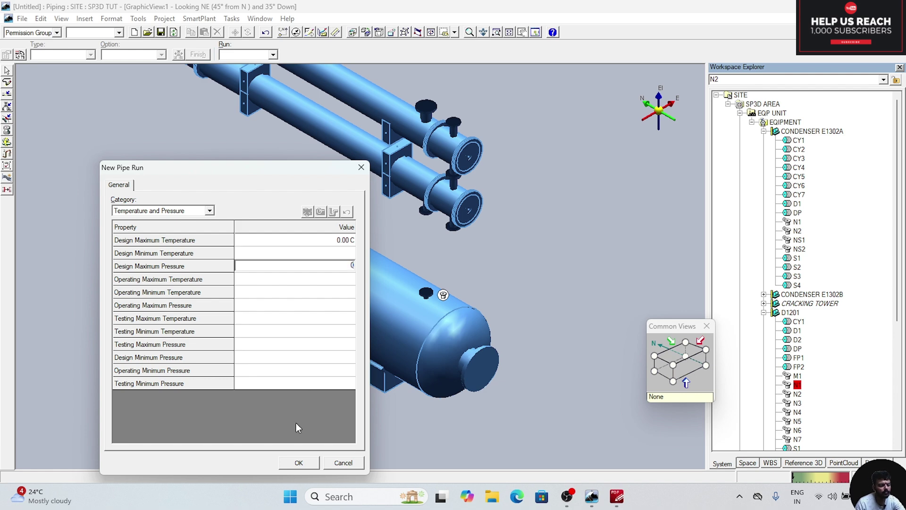
pyautogui.click(298, 463)
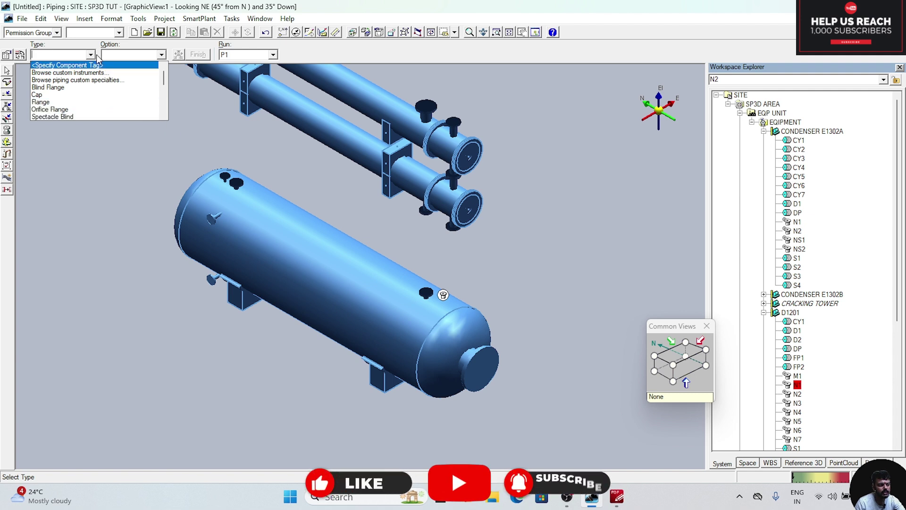
# - Place a flange with the default option on nozzle N1 of D1201 for run P1 and end component insertion
pyautogui.click(75, 101)
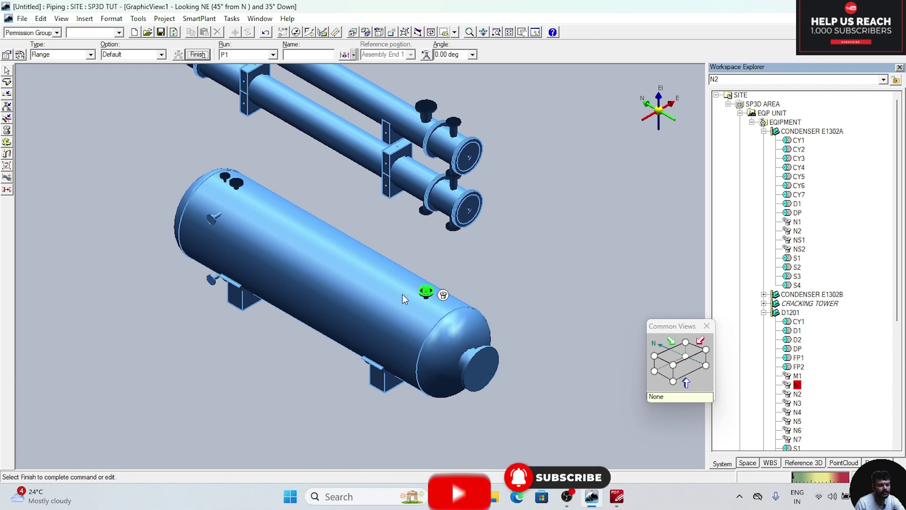
pyautogui.scroll(5, 430, 292)
pyautogui.scroll(-4, 401, 267)
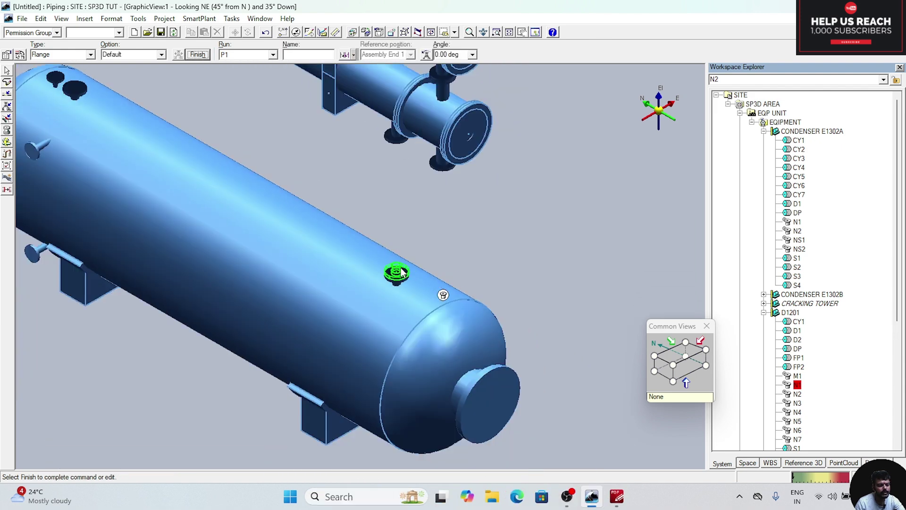
pyautogui.scroll(4, 401, 254)
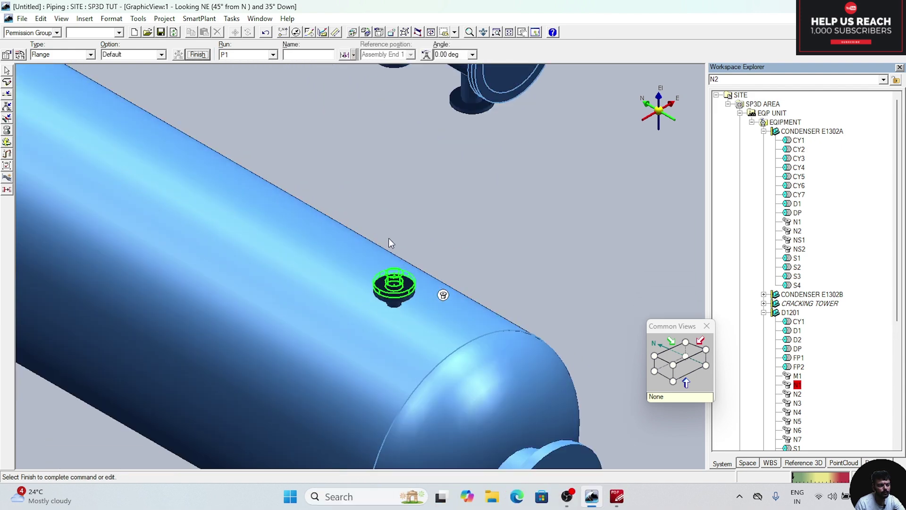
pyautogui.click(197, 54)
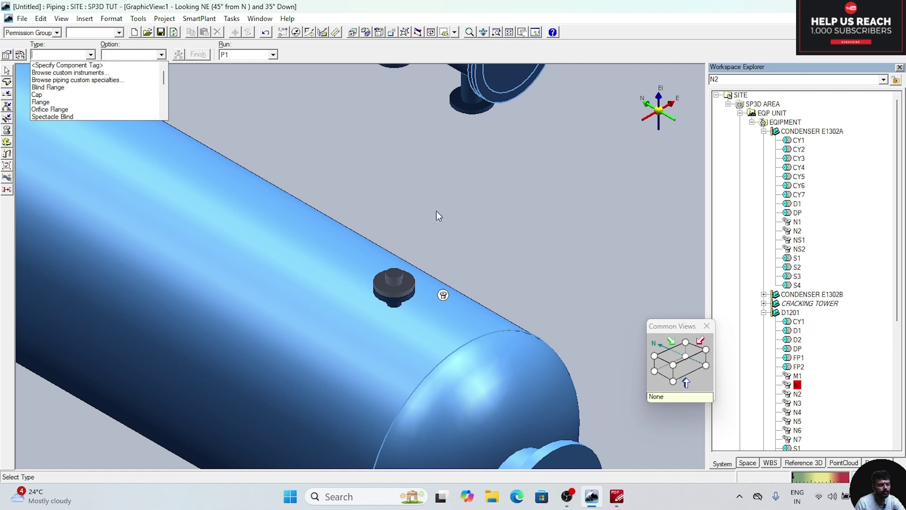
pyautogui.scroll(-5, 437, 210)
pyautogui.scroll(4, 436, 211)
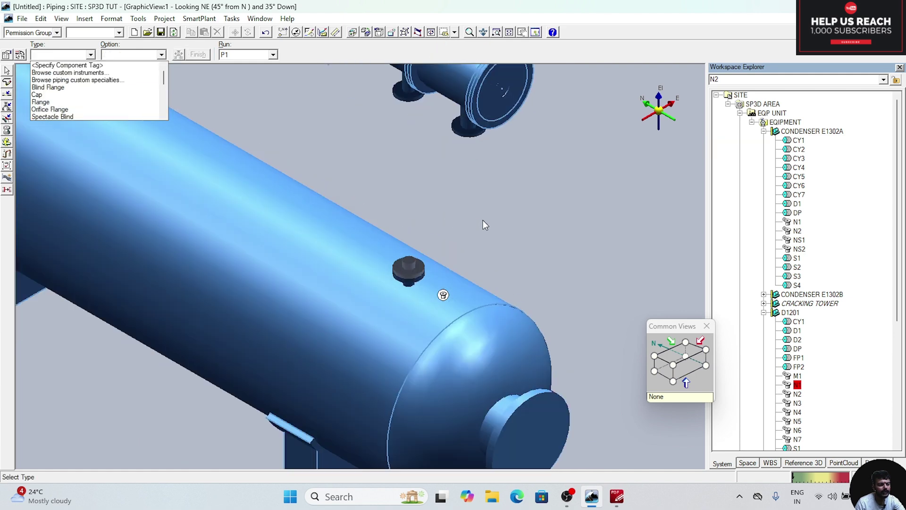
pyautogui.click(451, 196)
pyautogui.scroll(-3, 452, 195)
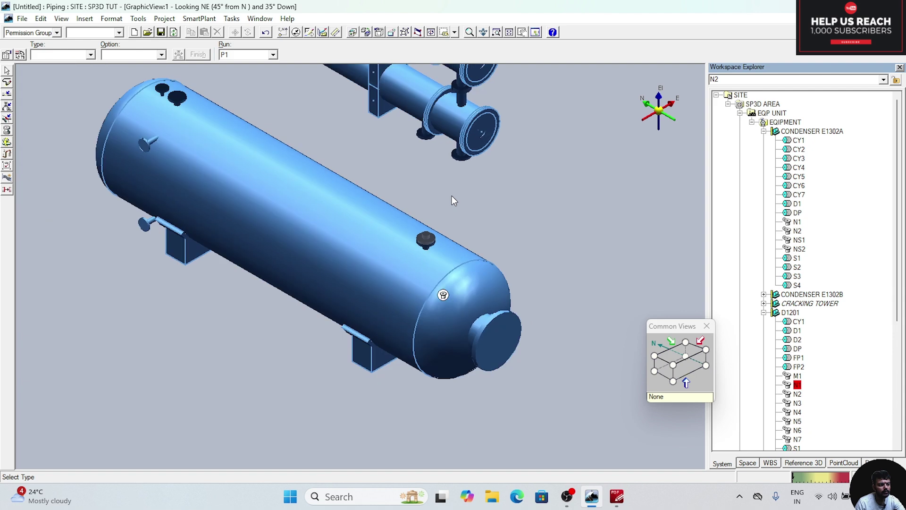
pyautogui.moveTo(447, 194); pyautogui.dragTo(460, 225, button='middle')
pyautogui.scroll(2, 454, 232)
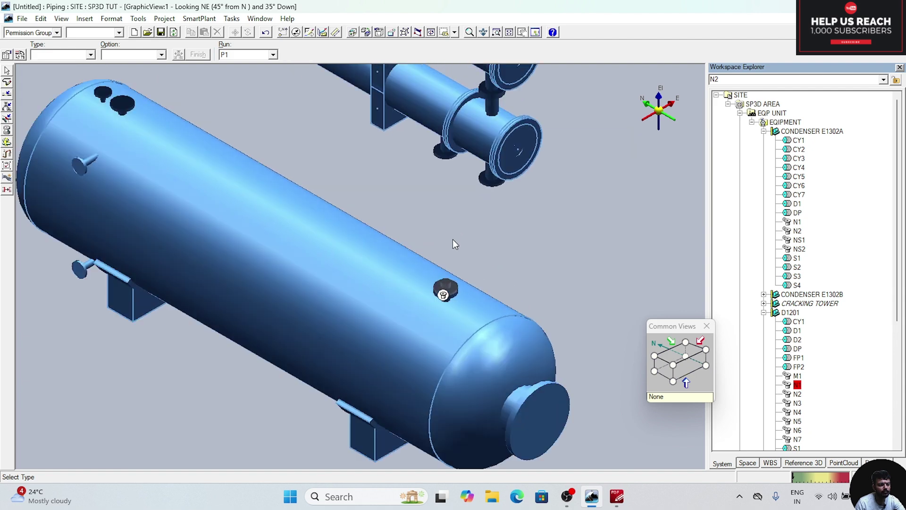
pyautogui.press('Escape')
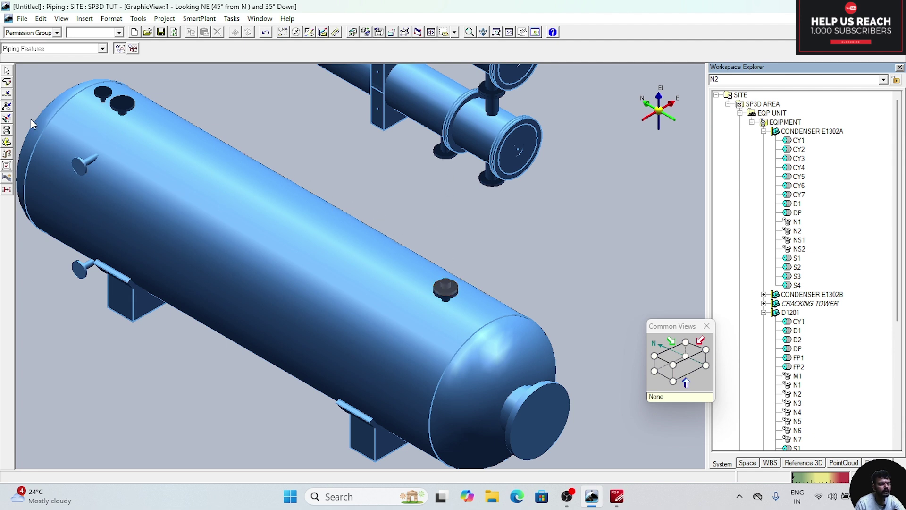
# - Route run P1 vertically from the flange on nozzle N1 of D1201 up to the lower condenser's bottom nozzle
pyautogui.click(7, 83)
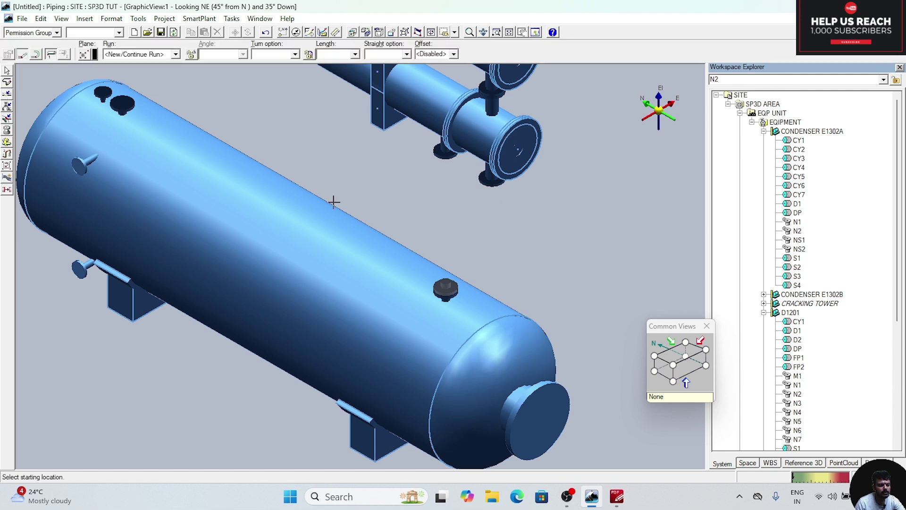
pyautogui.scroll(3, 446, 274)
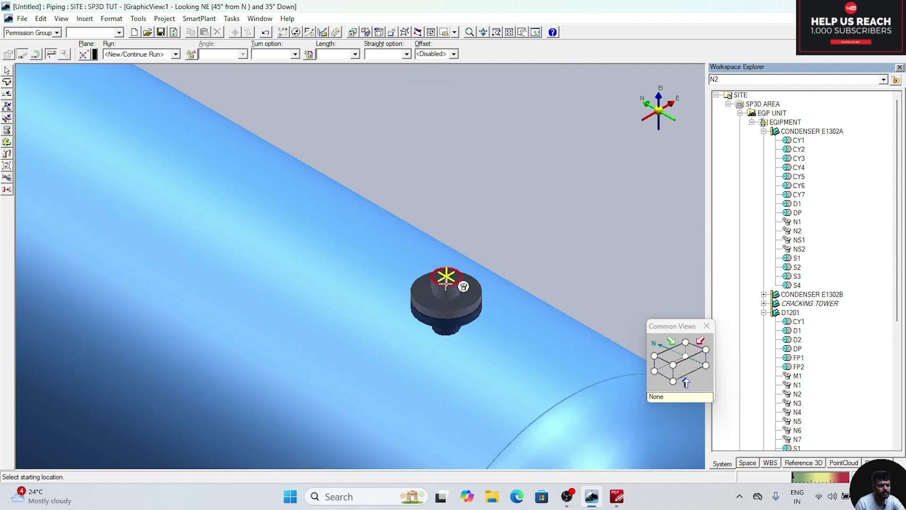
pyautogui.click(446, 275)
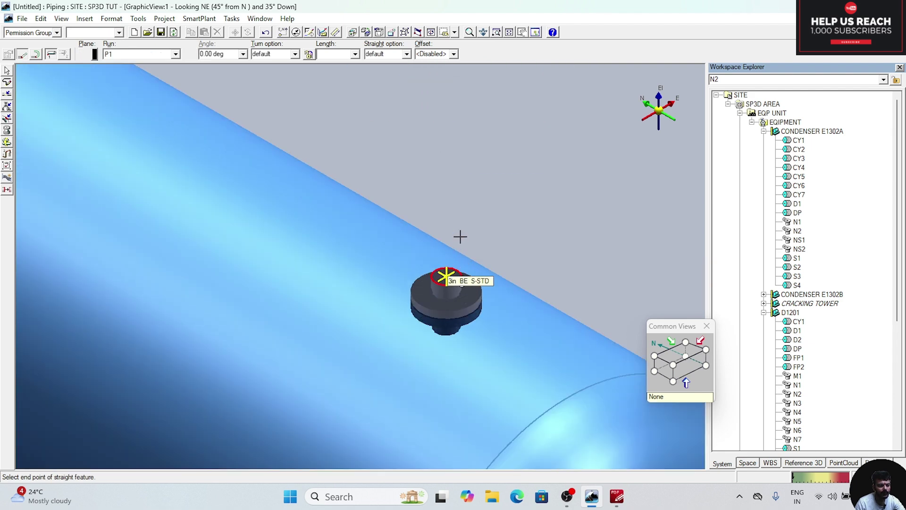
pyautogui.scroll(-4, 458, 231)
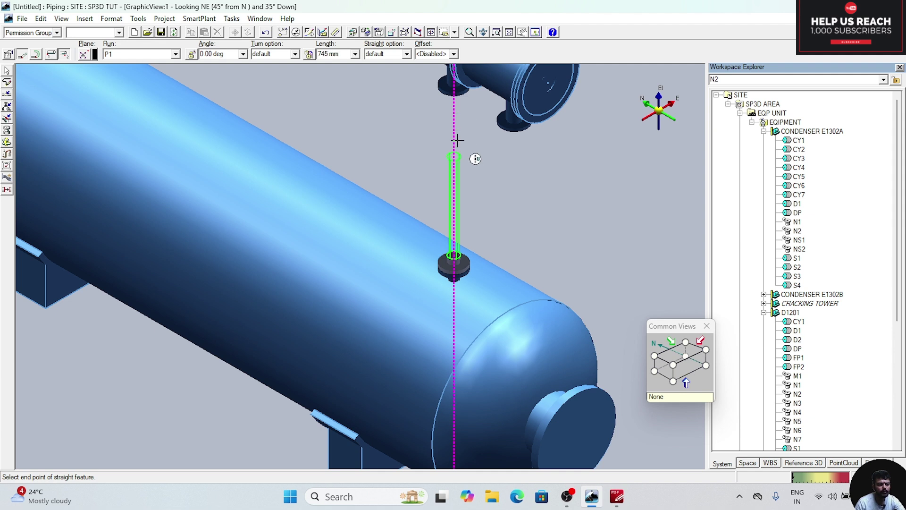
pyautogui.click(454, 93)
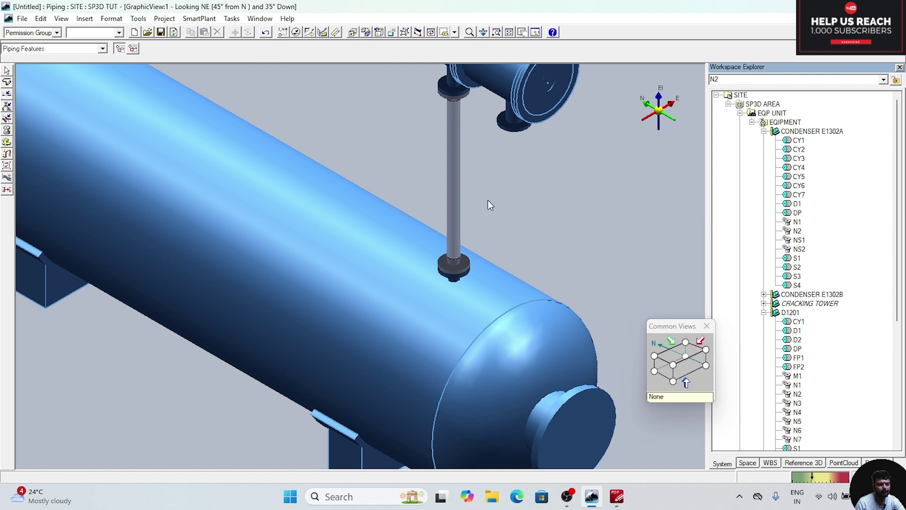
# - Examine the flange and weld connections at both ends of the vertical pipe between D1201 and the lower condenser
pyautogui.scroll(-2, 543, 268)
pyautogui.scroll(3, 540, 257)
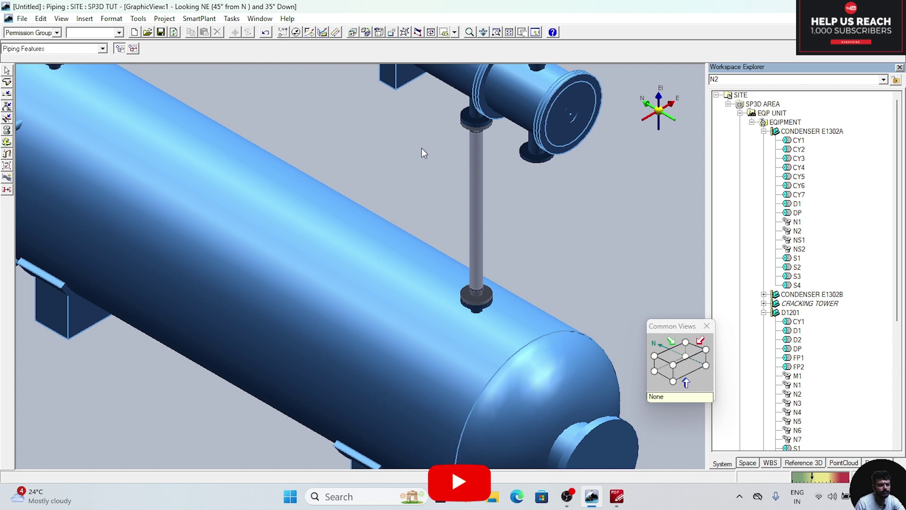
pyautogui.click(431, 32)
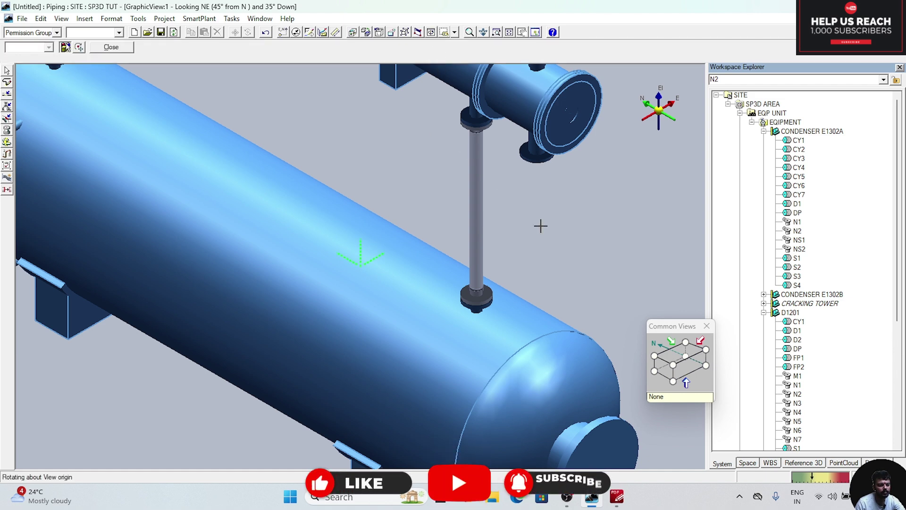
pyautogui.moveTo(540, 224)
pyautogui.mouseDown()
pyautogui.moveTo(557, 213)
pyautogui.moveTo(540, 231)
pyautogui.mouseUp()
pyautogui.scroll(4, 424, 385)
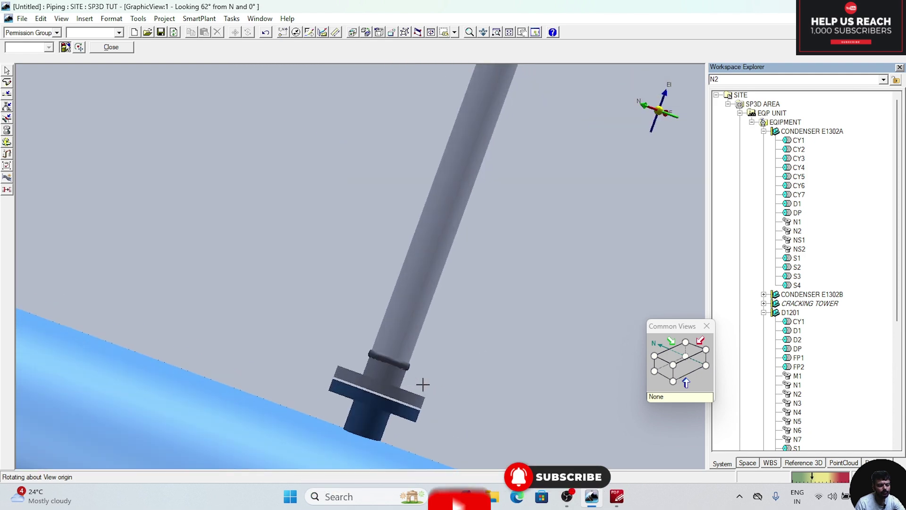
pyautogui.scroll(-2, 462, 336)
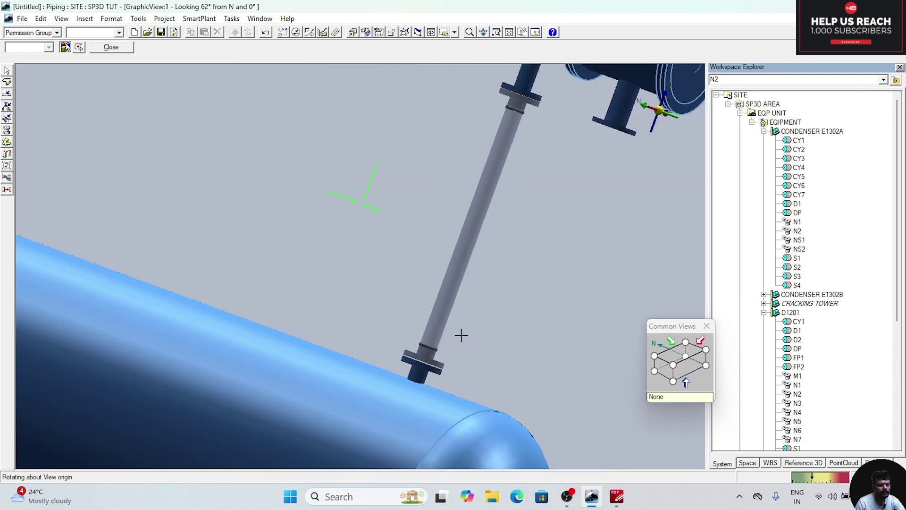
pyautogui.scroll(-2, 495, 279)
pyautogui.scroll(-1, 494, 281)
pyautogui.scroll(3, 469, 254)
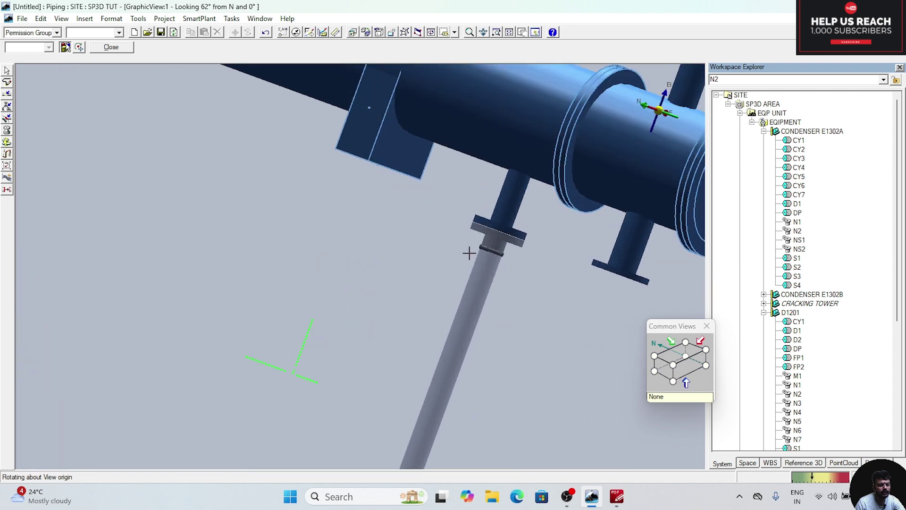
pyautogui.scroll(3, 512, 255)
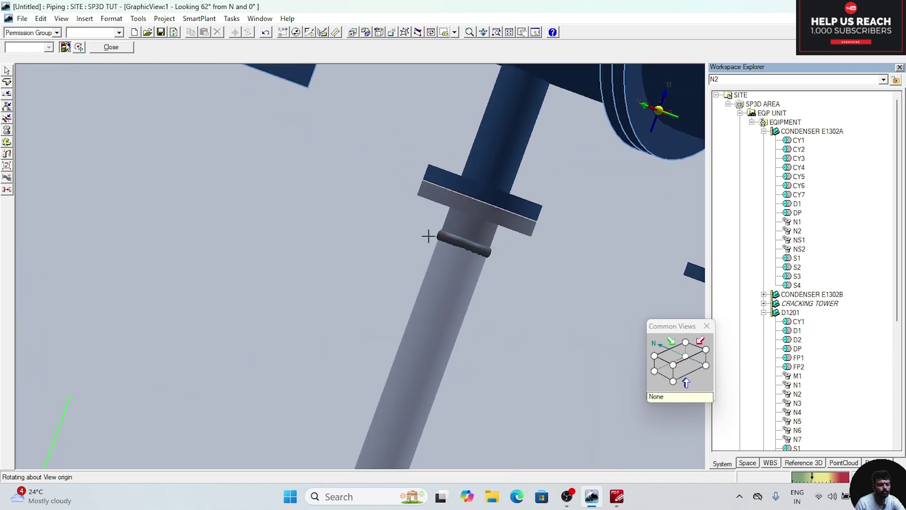
pyautogui.scroll(-5, 506, 254)
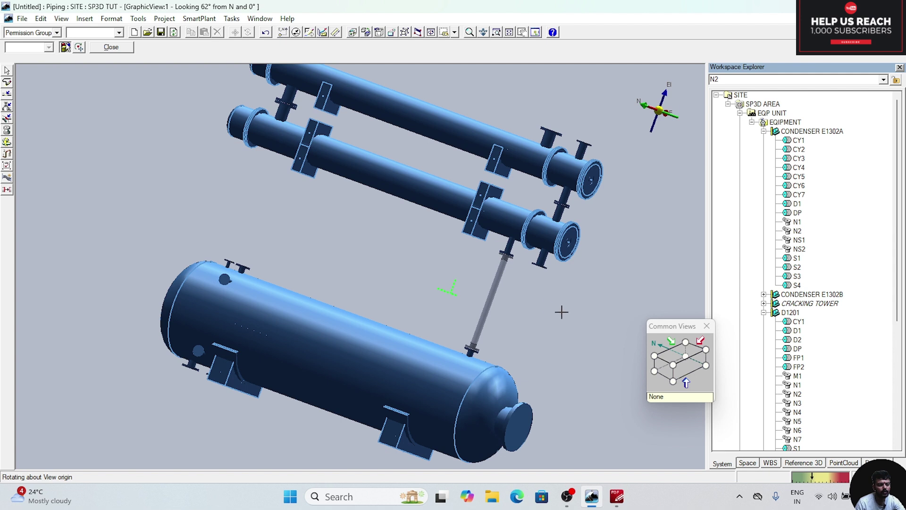
pyautogui.moveTo(573, 318); pyautogui.dragTo(557, 253, button='middle')
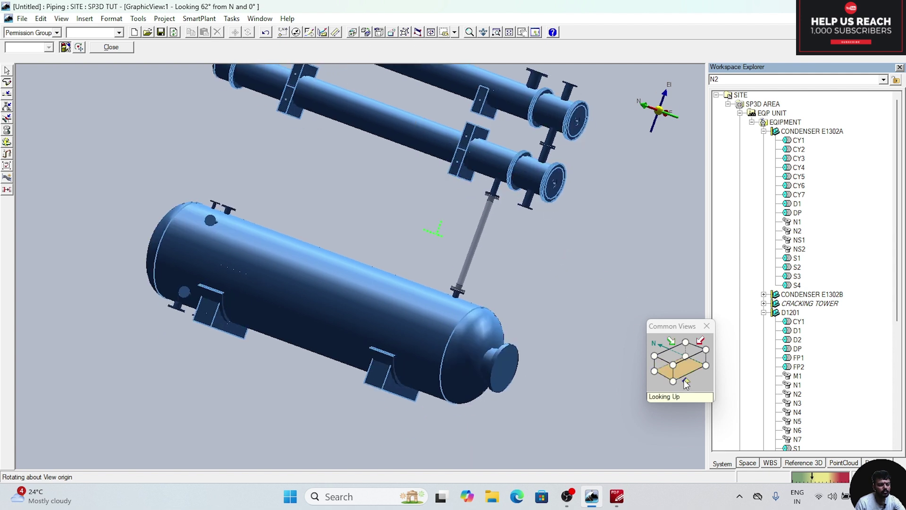
pyautogui.click(673, 366)
pyautogui.moveTo(546, 237); pyautogui.dragTo(525, 347, button='middle')
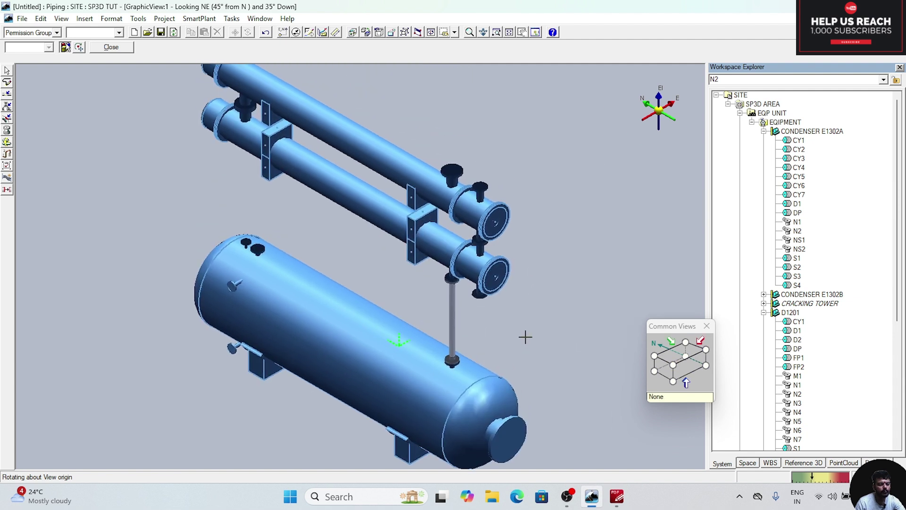